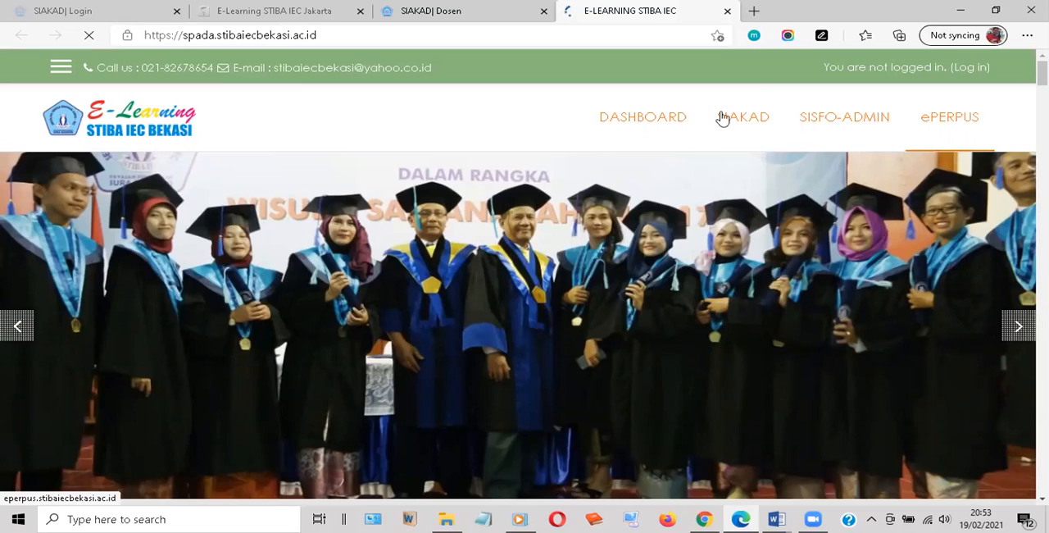
Open the login page of the STIBA IEC Bekasi e-learning site
left_click(743, 119)
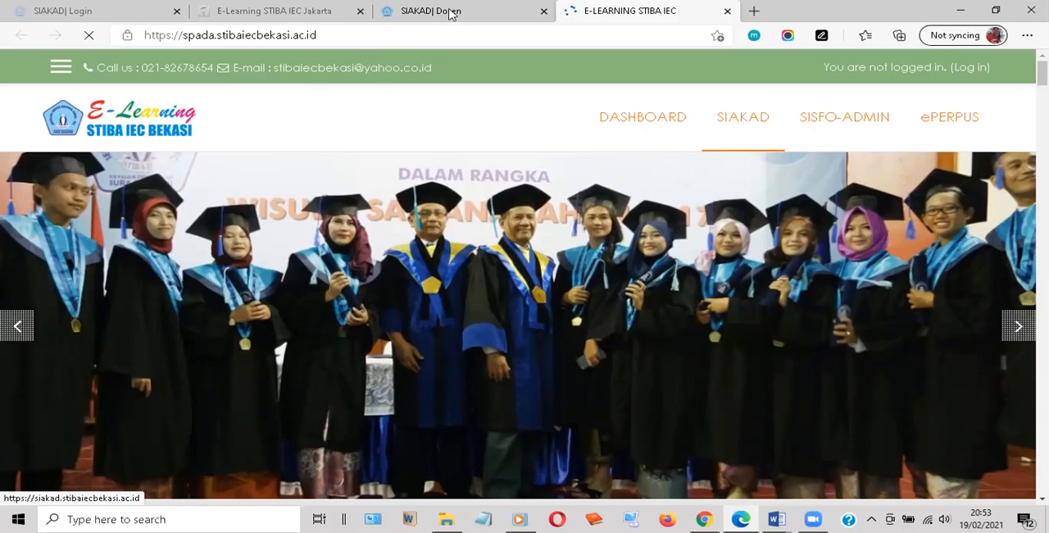
left_click(632, 11)
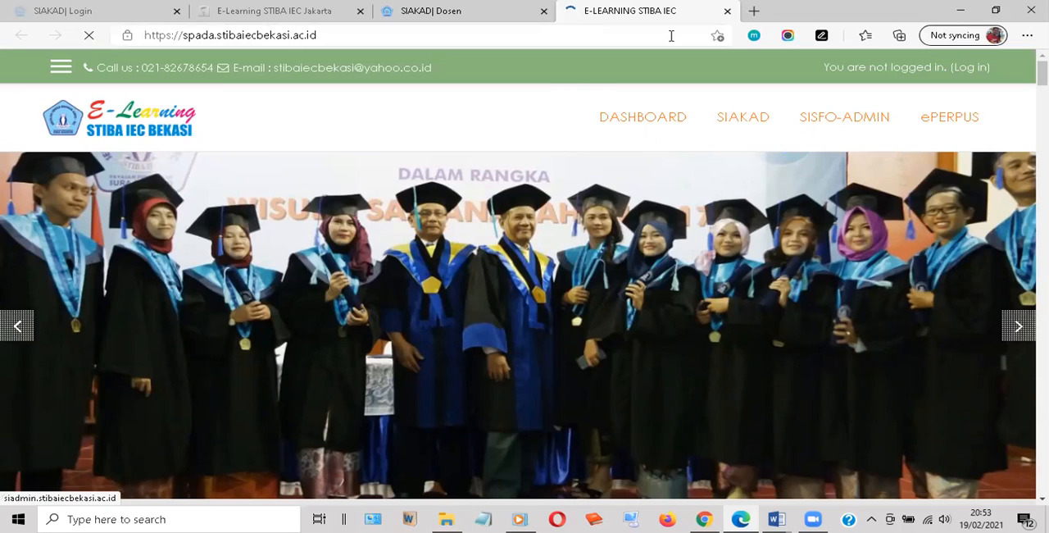
left_click(967, 74)
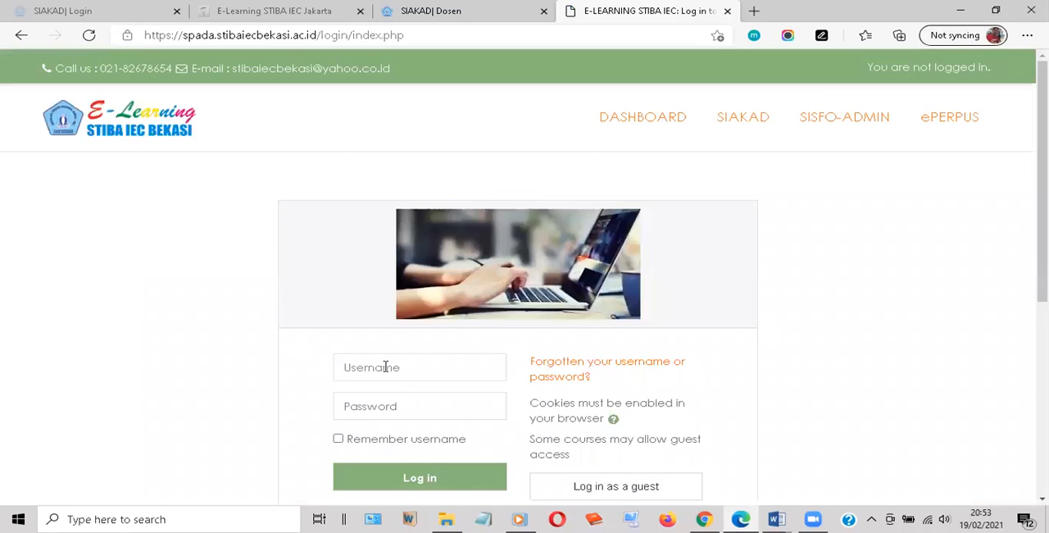
Log in to the e-learning site with the lecturer's username and account password, and dismiss the offer to save the password
left_click(385, 367)
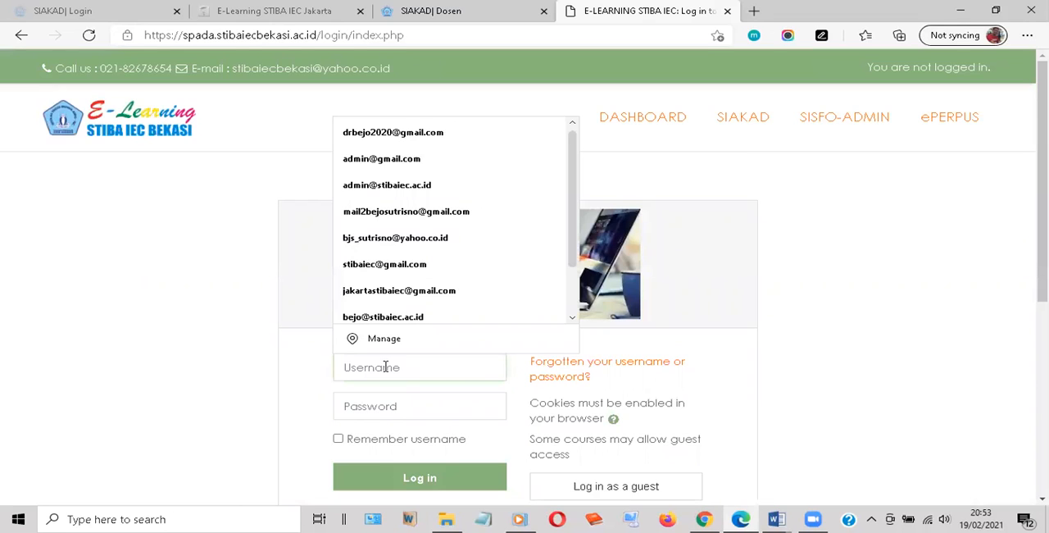
type("0")
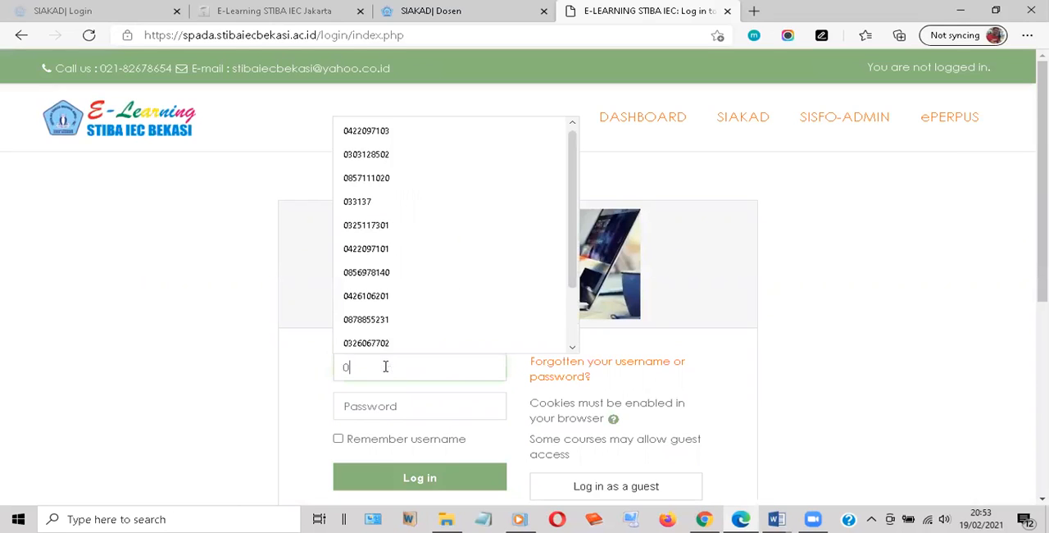
type("4")
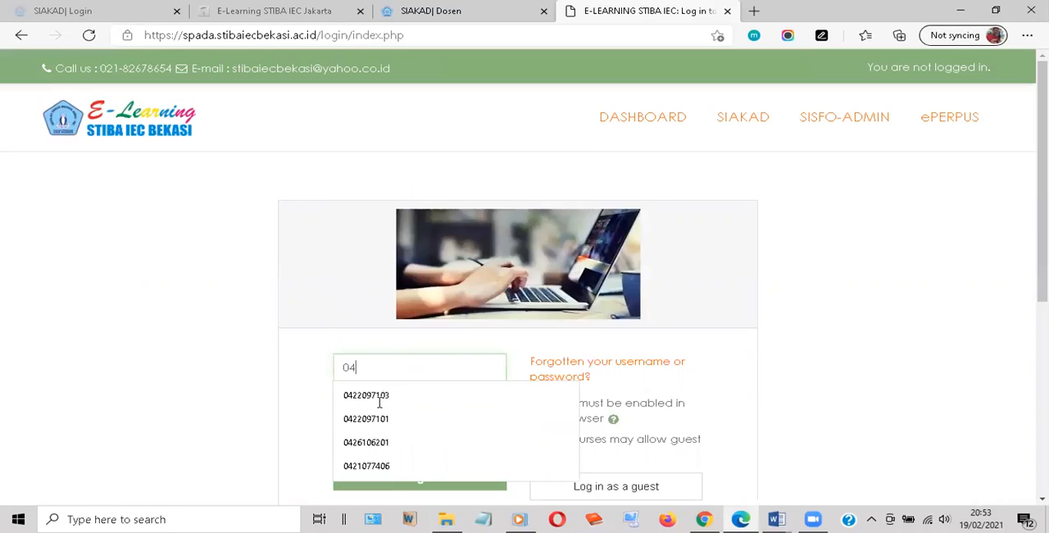
left_click(379, 397)
left_click(378, 402)
type("••••••••")
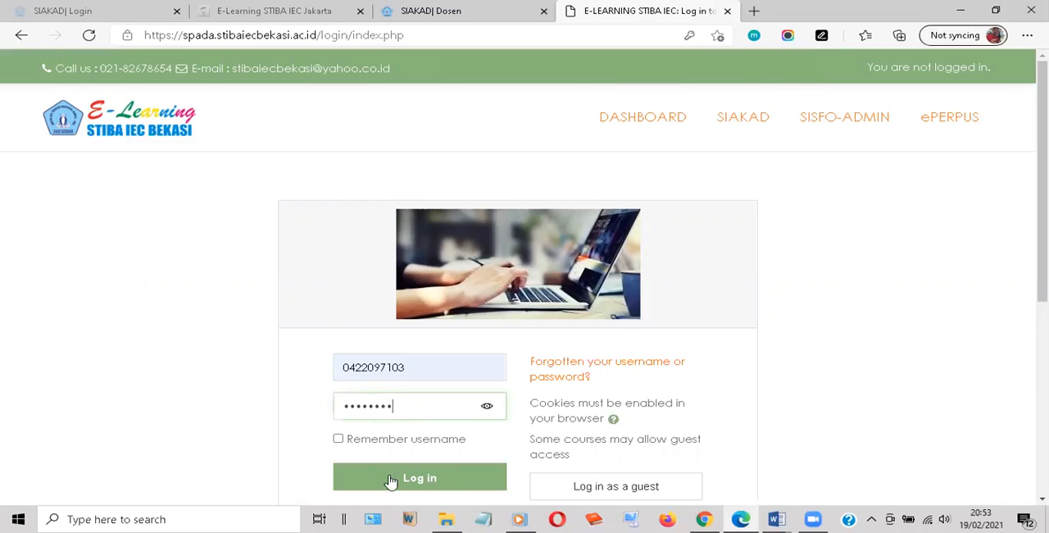
key("Return")
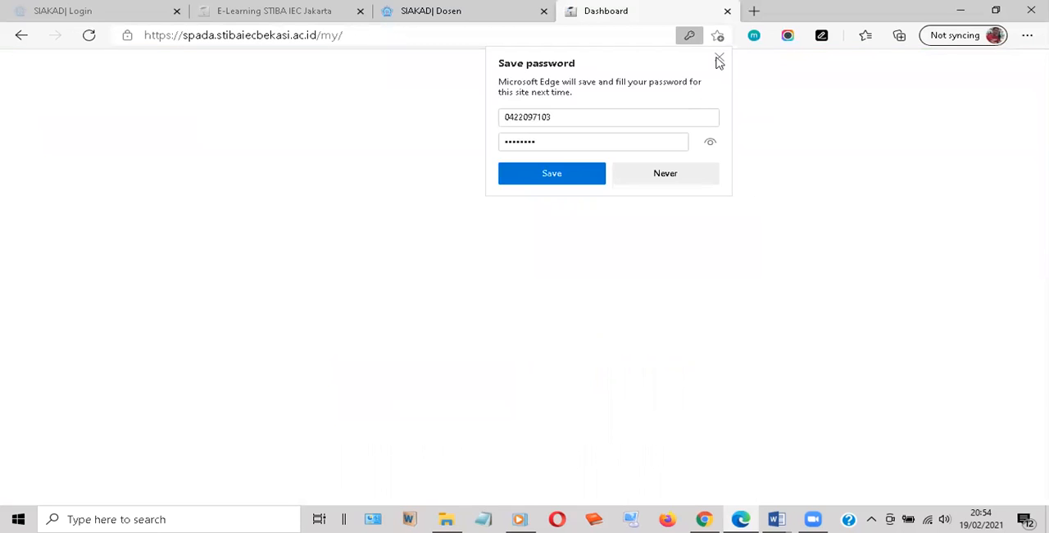
left_click(721, 64)
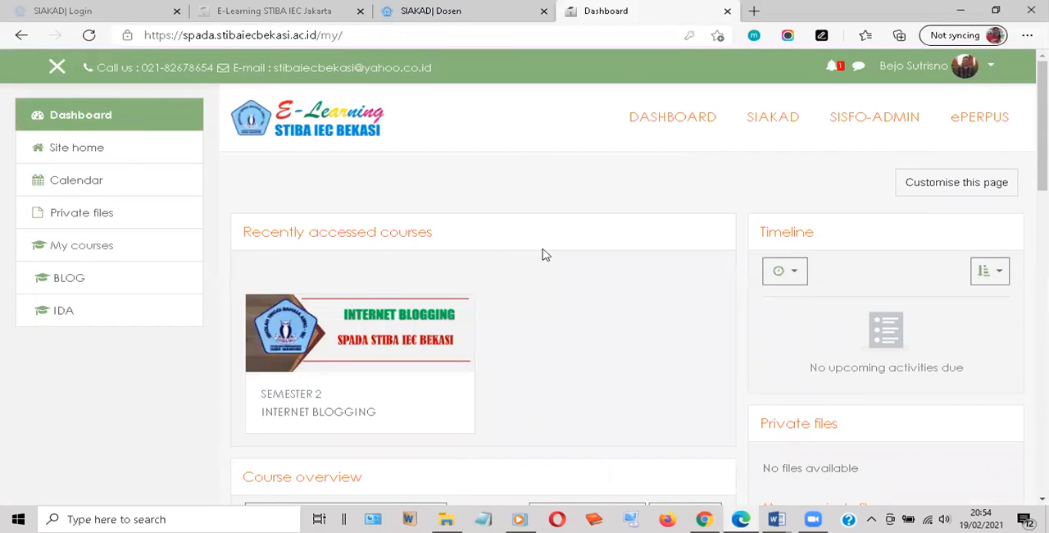
Open the Semester 2 INTERNET BLOGGING course from the course overview
scroll(543, 254, "down", 5)
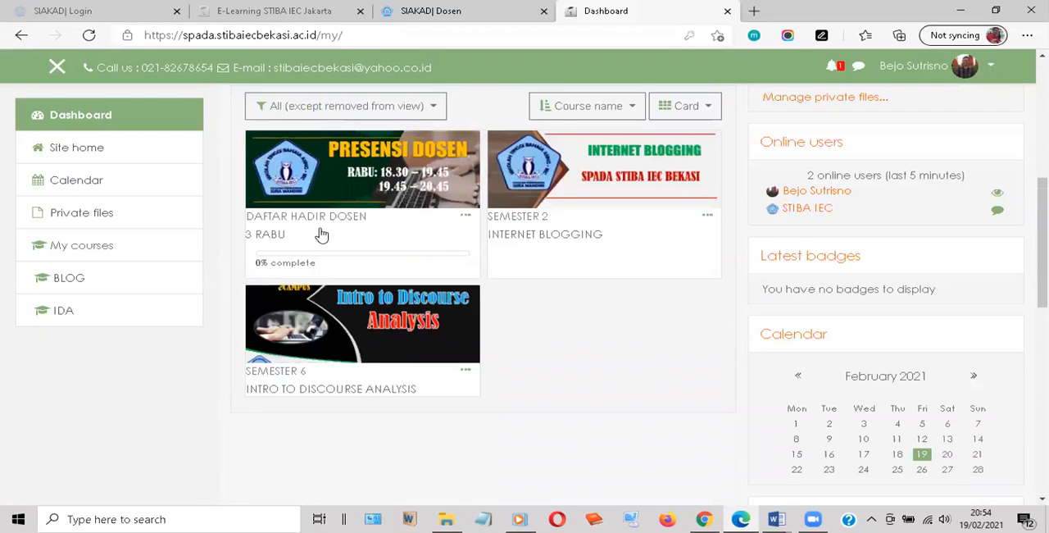
scroll(321, 235, "up", 1)
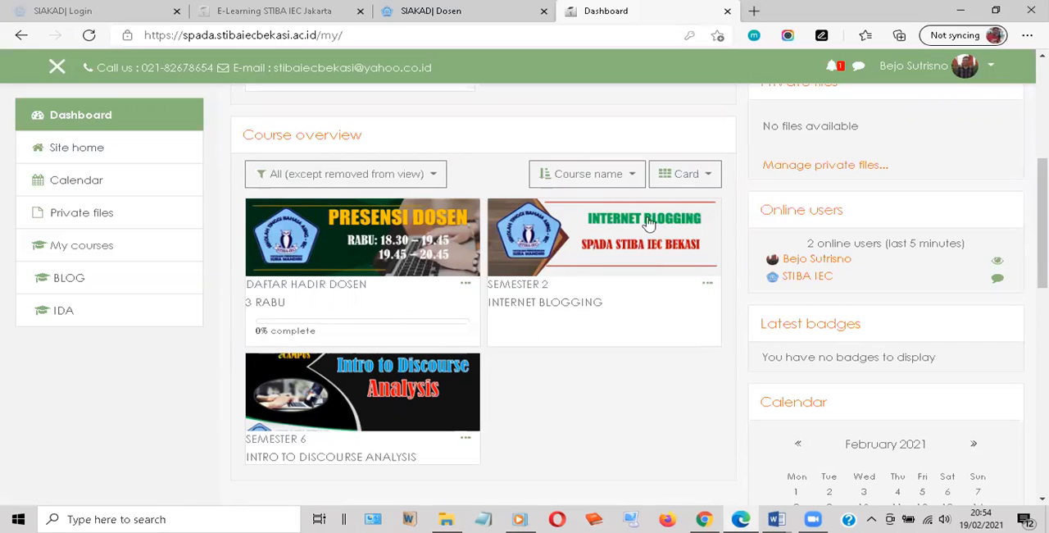
left_click(548, 305)
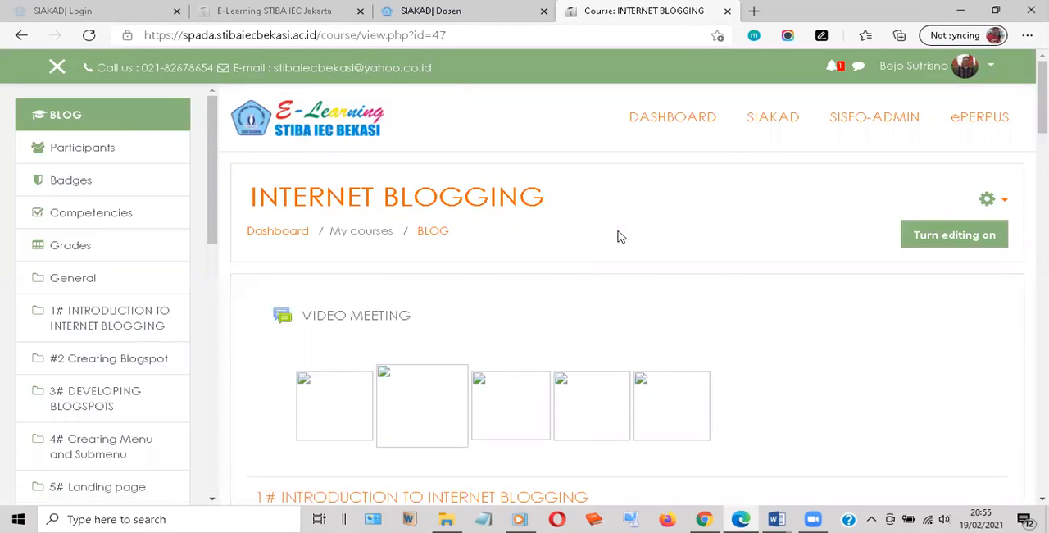
Examine how the INTERNET BLOGGING course is organised into numbered topics with short content descriptions
scroll(617, 237, "down", 1)
scroll(625, 224, "down", 2)
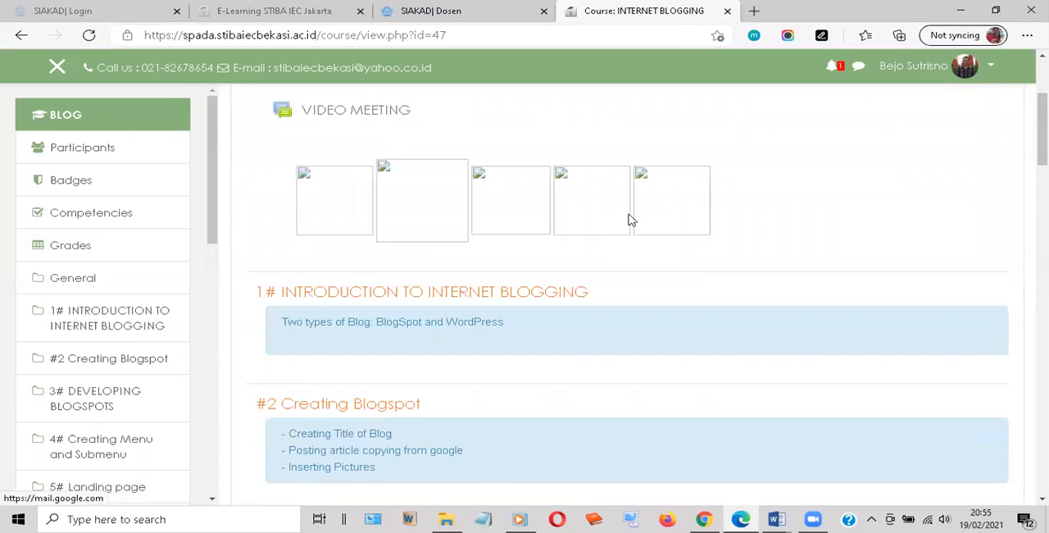
scroll(629, 220, "up", 3)
scroll(628, 218, "down", 6)
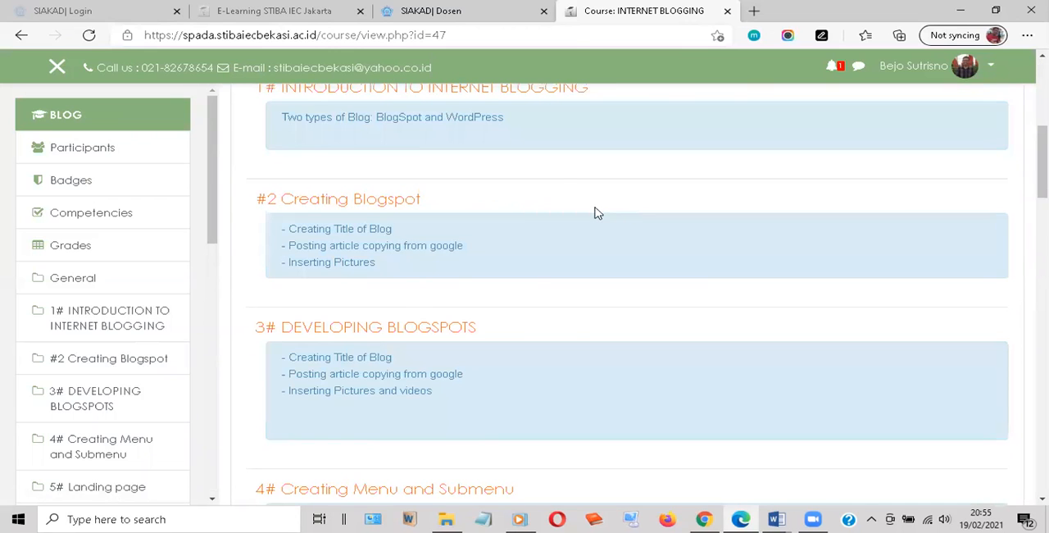
scroll(596, 214, "up", 2)
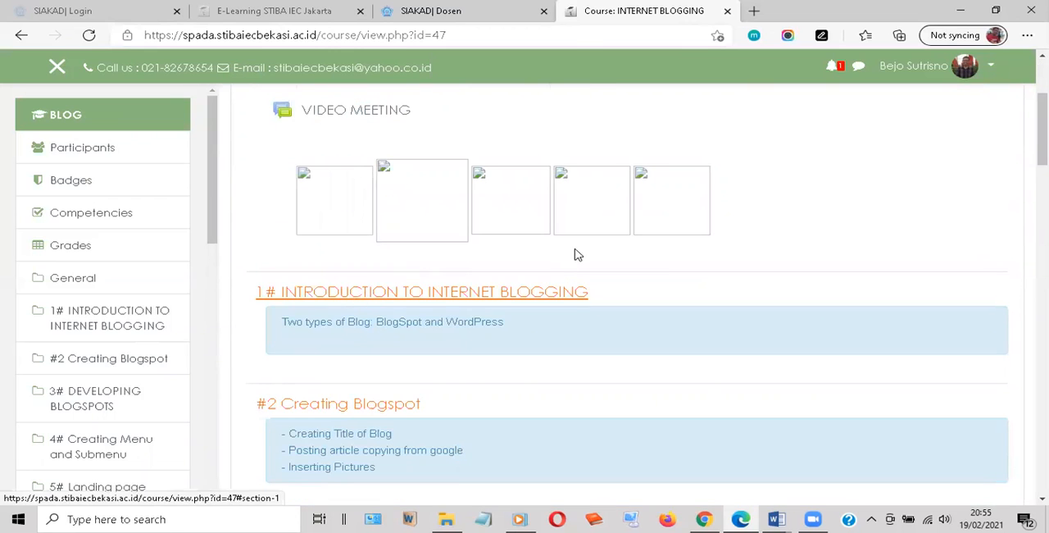
scroll(577, 254, "down", 2)
scroll(578, 254, "up", 2)
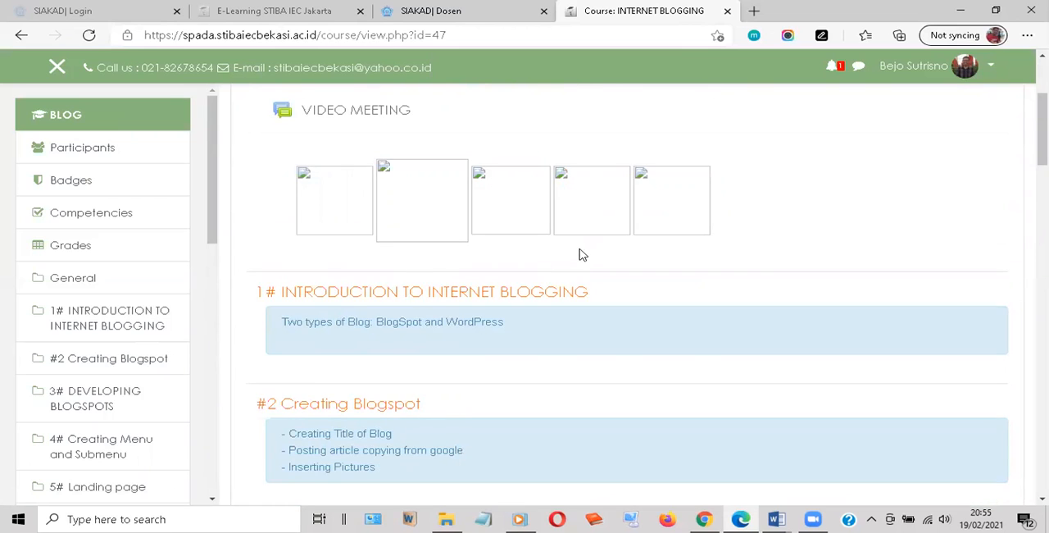
scroll(579, 255, "down", 2)
scroll(585, 255, "down", 4)
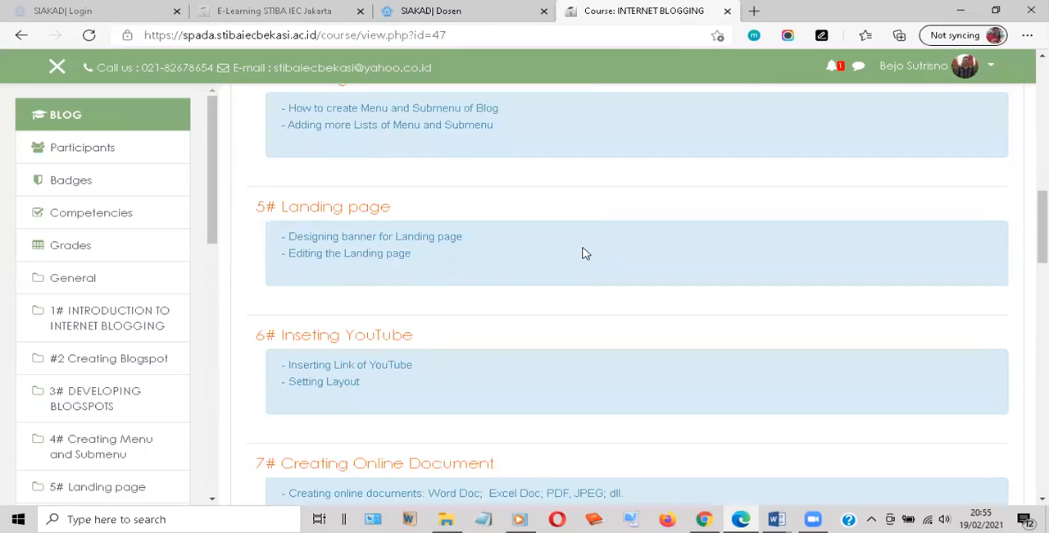
scroll(585, 255, "down", 5)
scroll(585, 255, "down", 5)
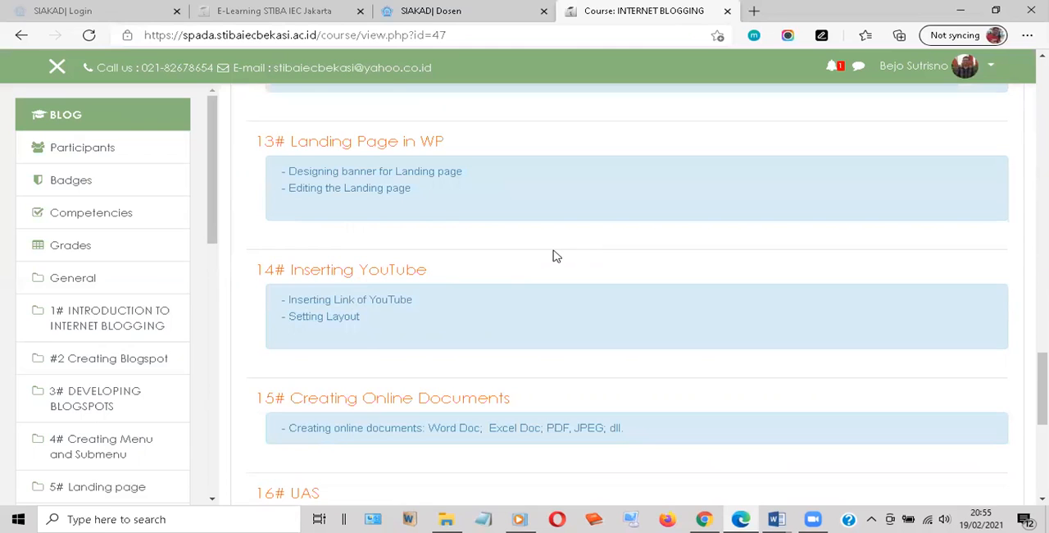
scroll(554, 256, "down", 2)
scroll(555, 257, "up", 5)
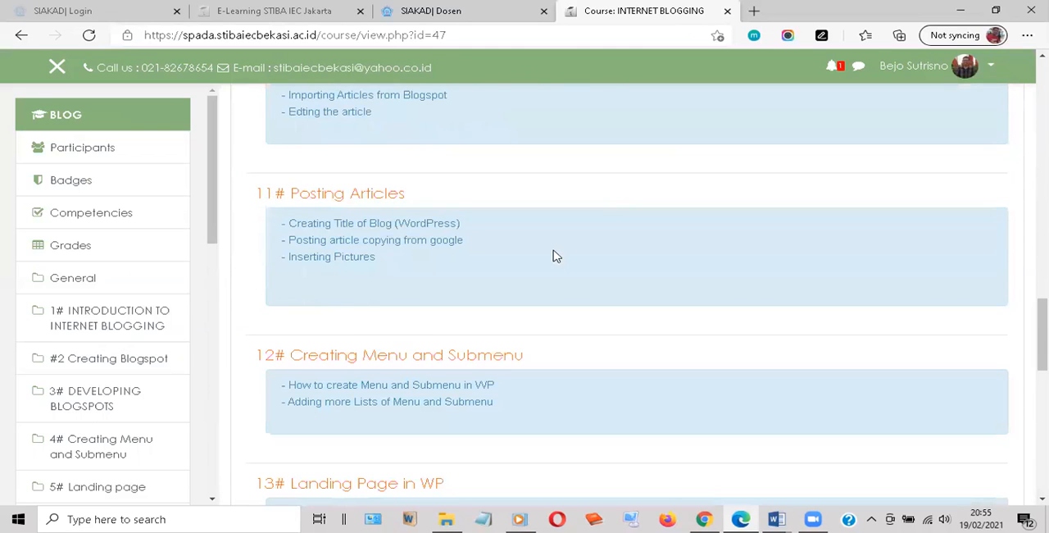
scroll(555, 257, "up", 3)
scroll(555, 257, "up", 4)
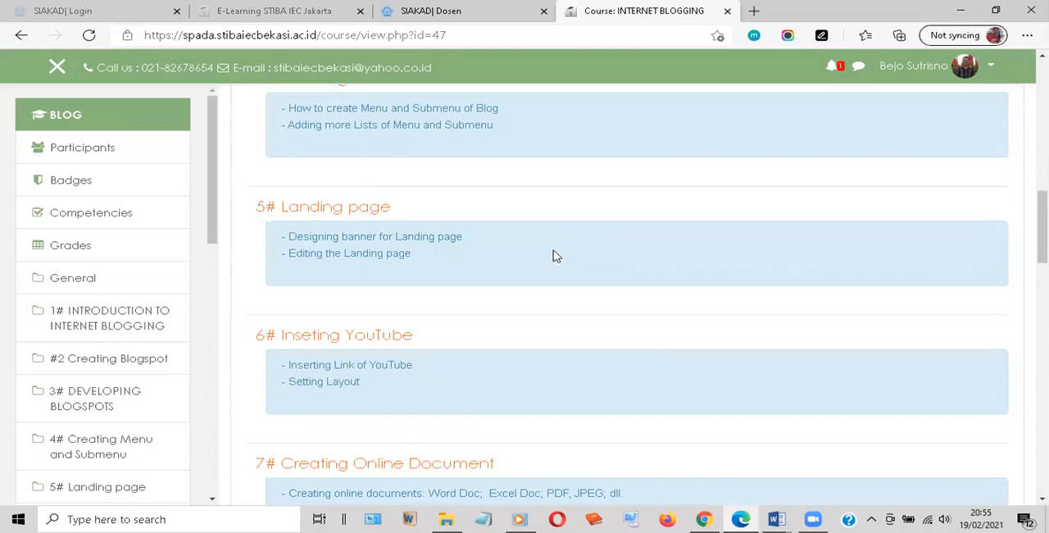
scroll(555, 256, "up", 2)
scroll(555, 257, "up", 2)
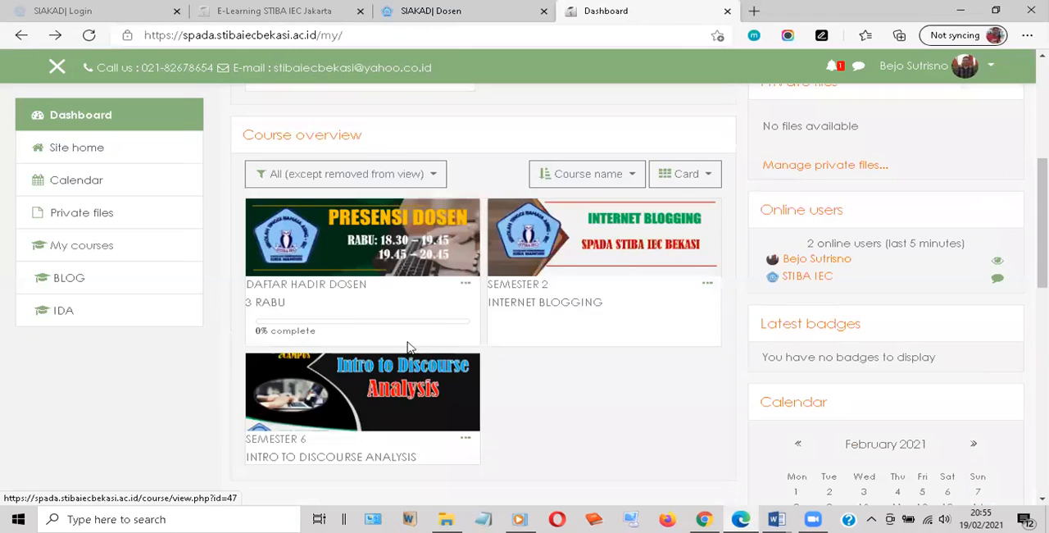
Open the Semester 6 INTRO TO DISCOURSE ANALYSIS course from the course overview and turn on editing for it
scroll(341, 392, "down", 1)
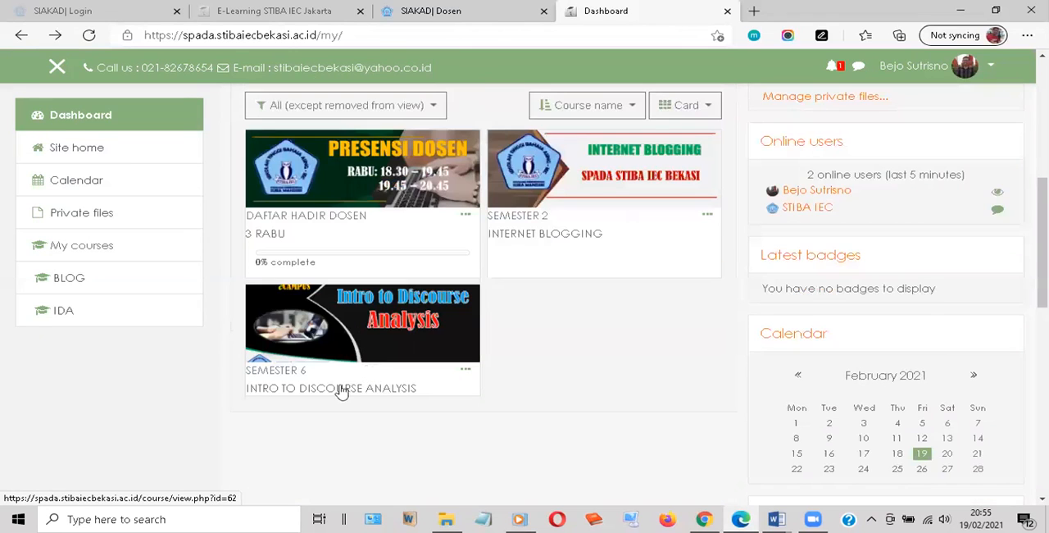
left_click(341, 392)
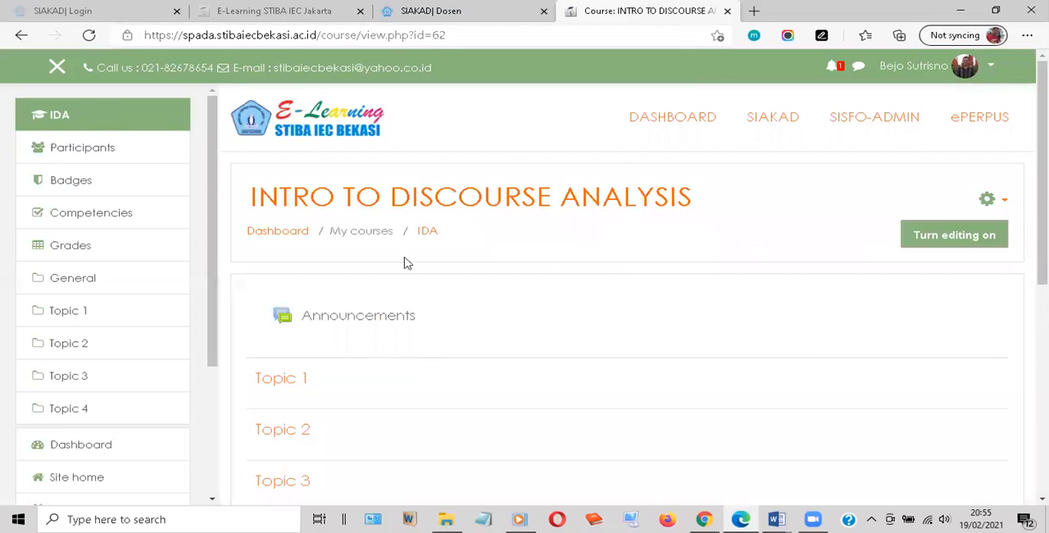
scroll(406, 262, "down", 2)
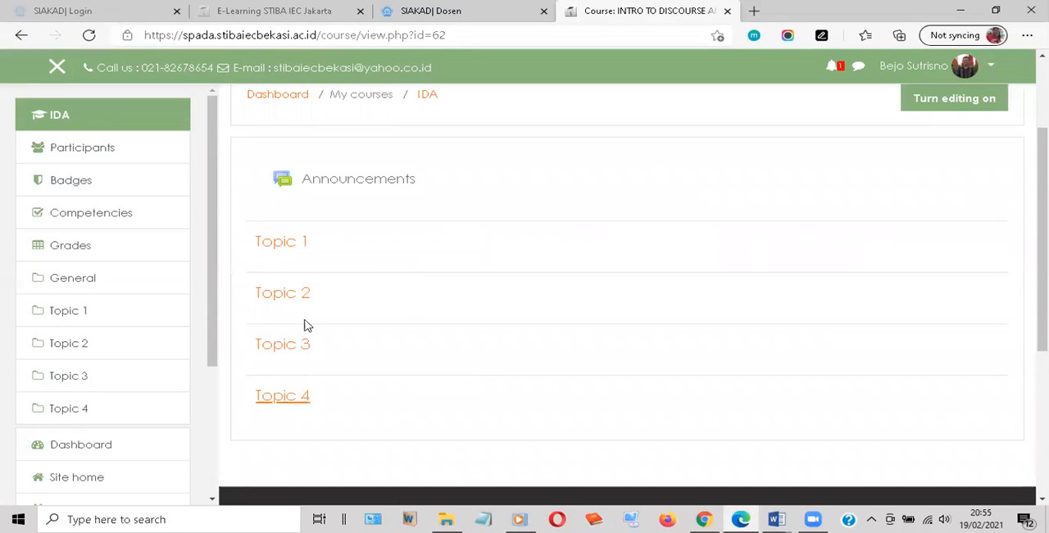
scroll(369, 297, "down", 2)
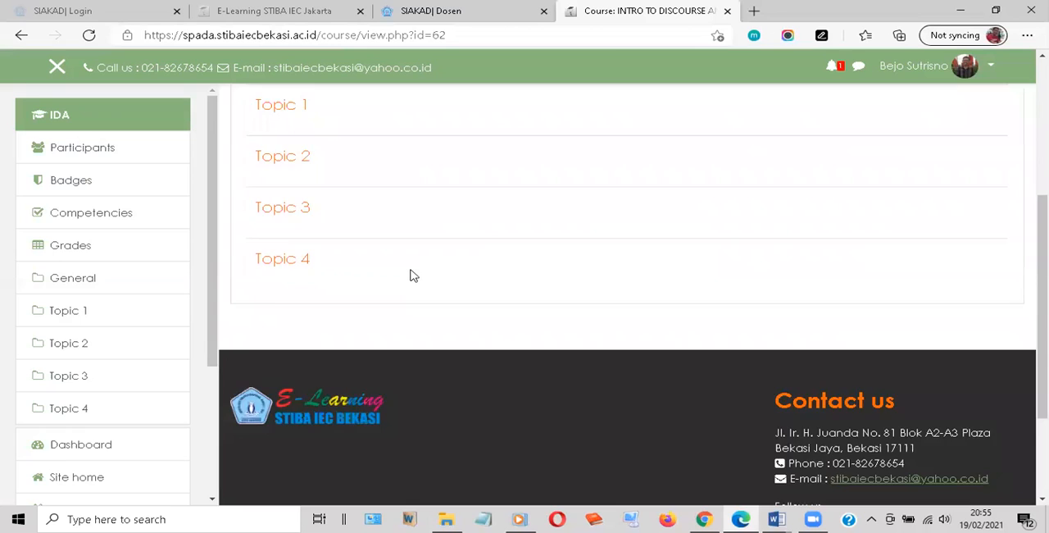
scroll(412, 282, "up", 3)
scroll(884, 259, "up", 1)
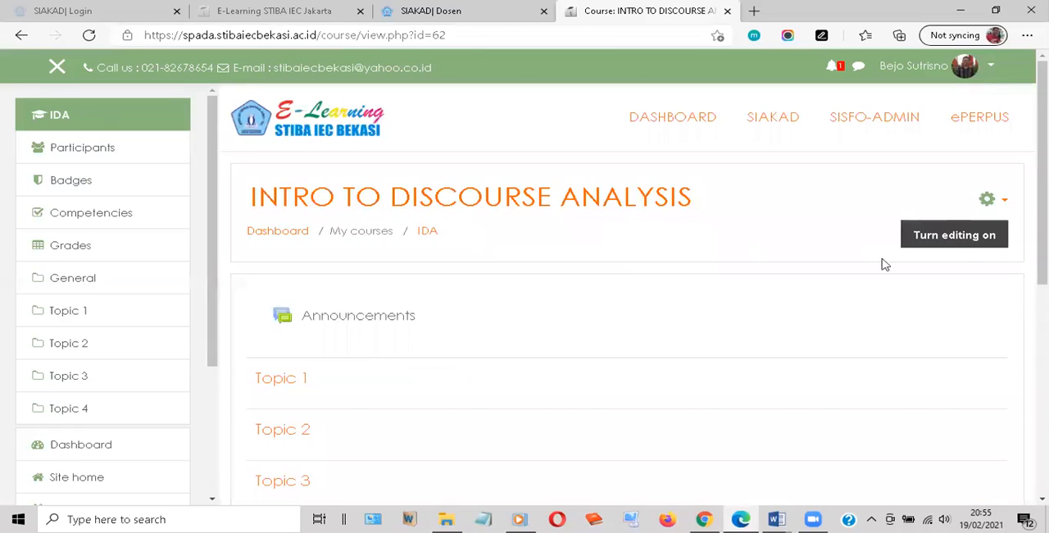
left_click(955, 238)
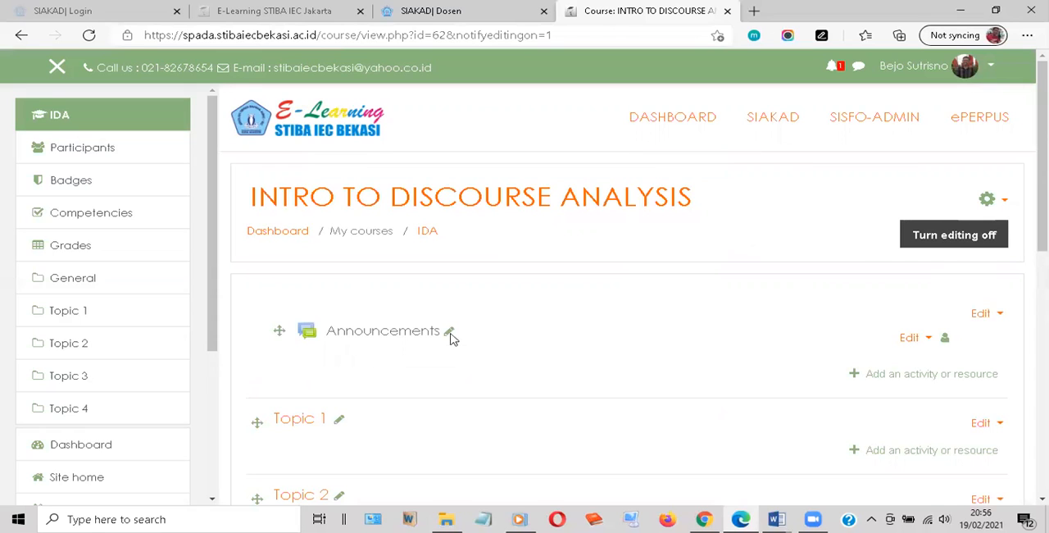
Add 12 topic sections to the INTRO TO DISCOURSE ANALYSIS course
scroll(449, 339, "down", 3)
scroll(448, 243, "down", 3)
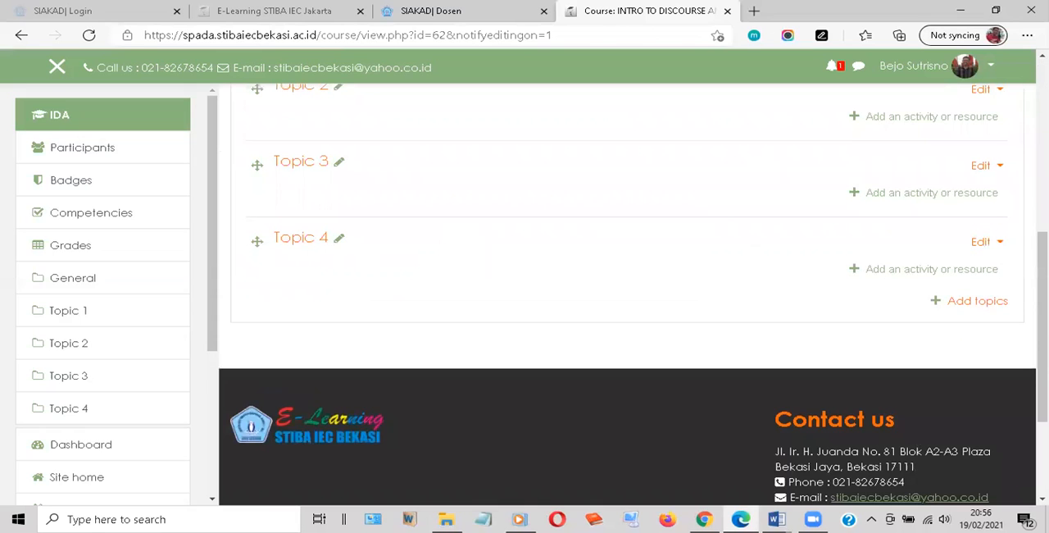
left_click(970, 303)
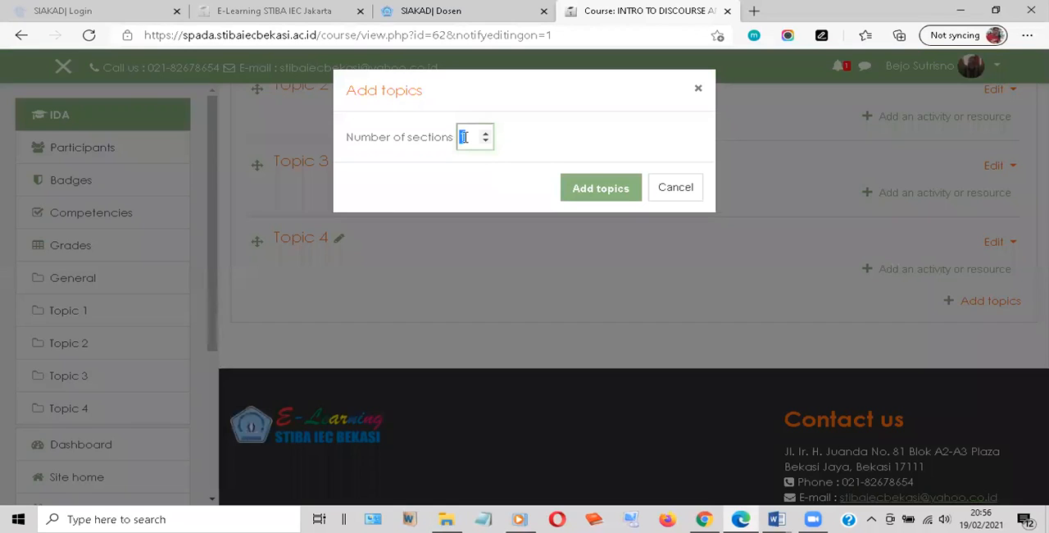
type("12")
left_click(604, 194)
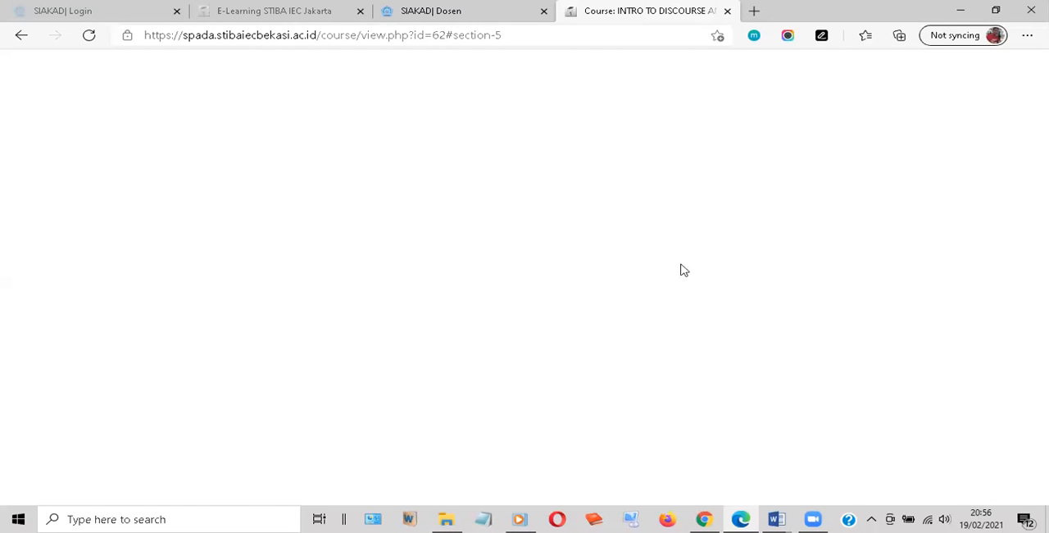
Open the edit form of Topic 1 in the INTRO TO DISCOURSE ANALYSIS course
scroll(687, 256, "up", 4)
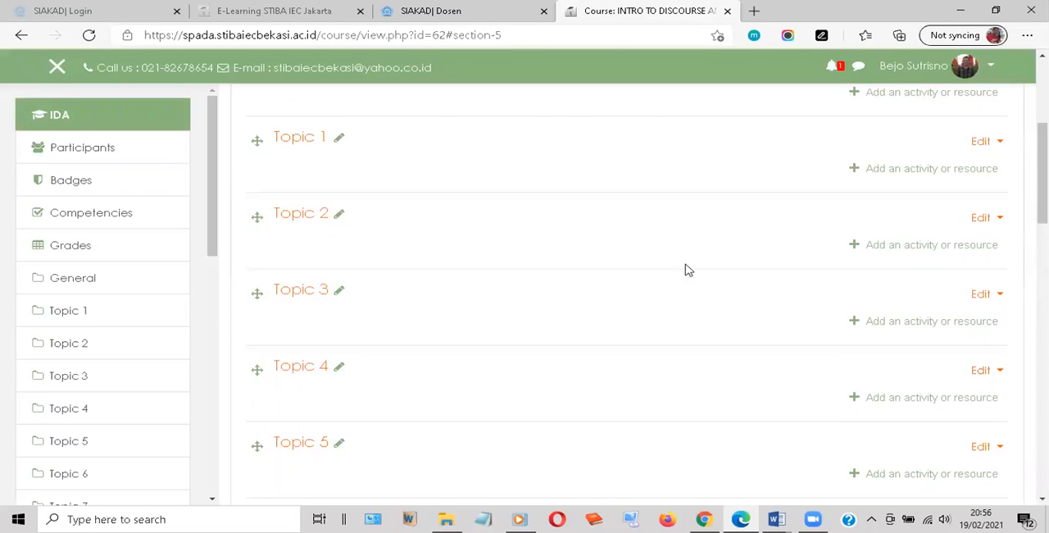
scroll(686, 267, "up", 3)
scroll(416, 300, "up", 1)
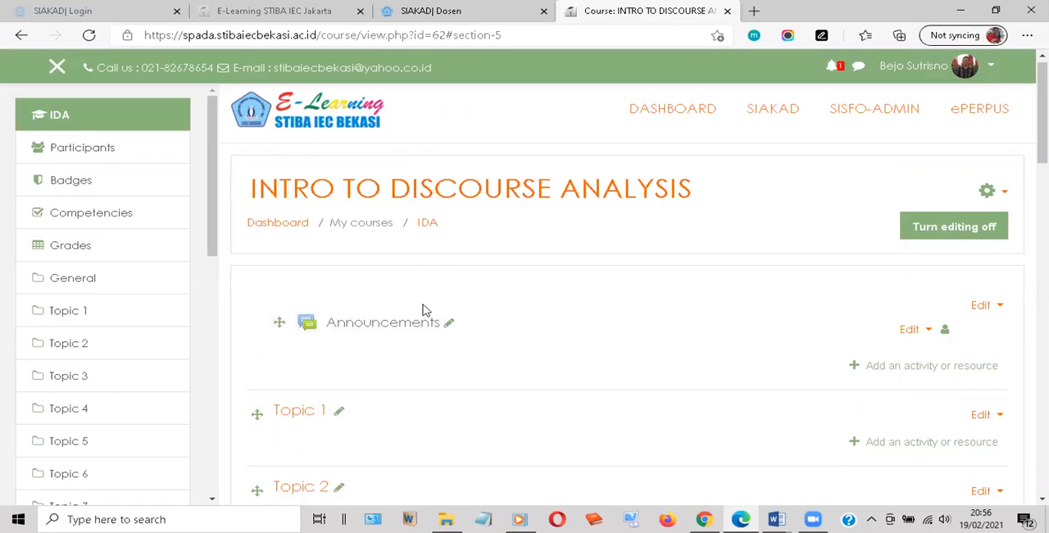
scroll(420, 297, "down", 1)
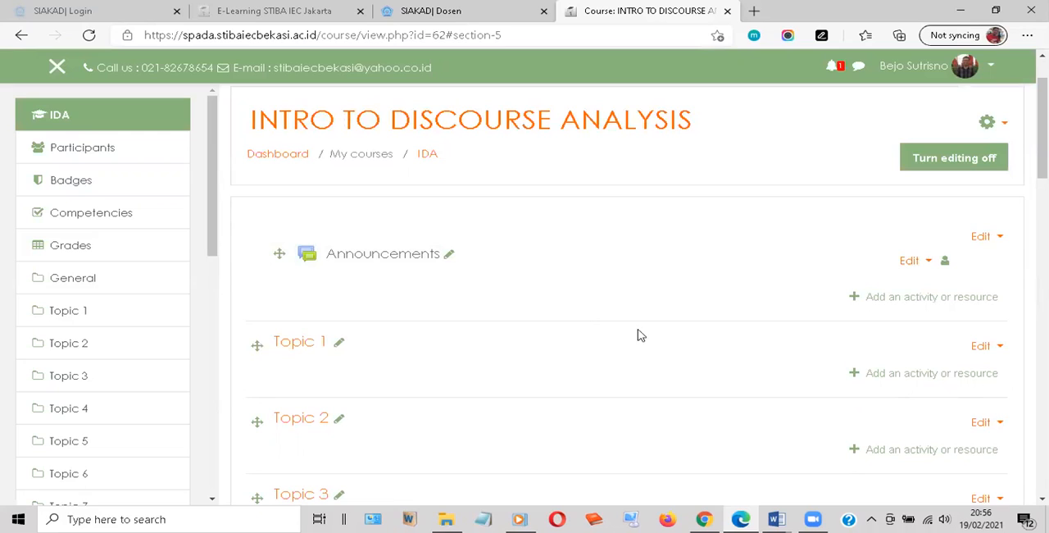
scroll(442, 295, "down", 1)
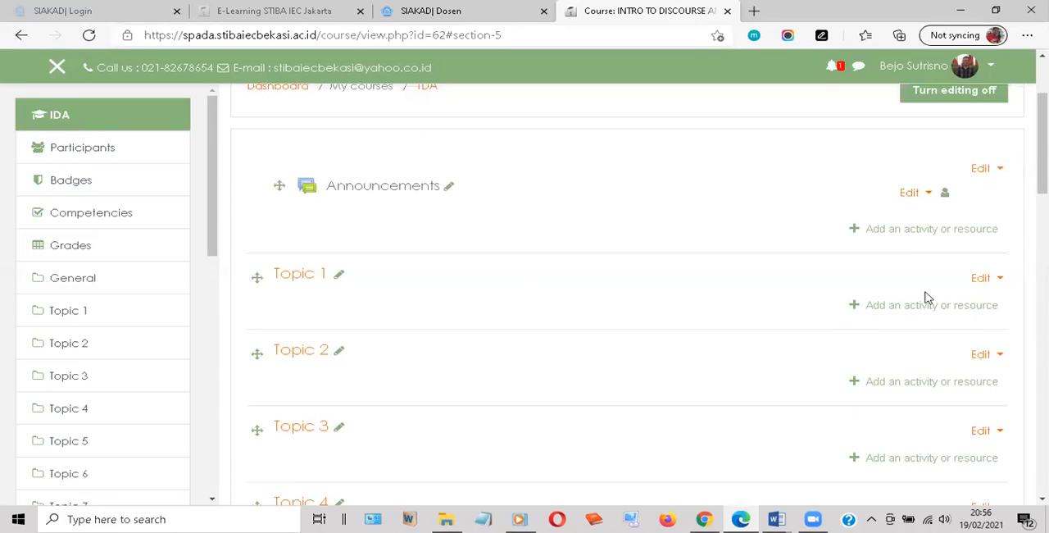
left_click(983, 279)
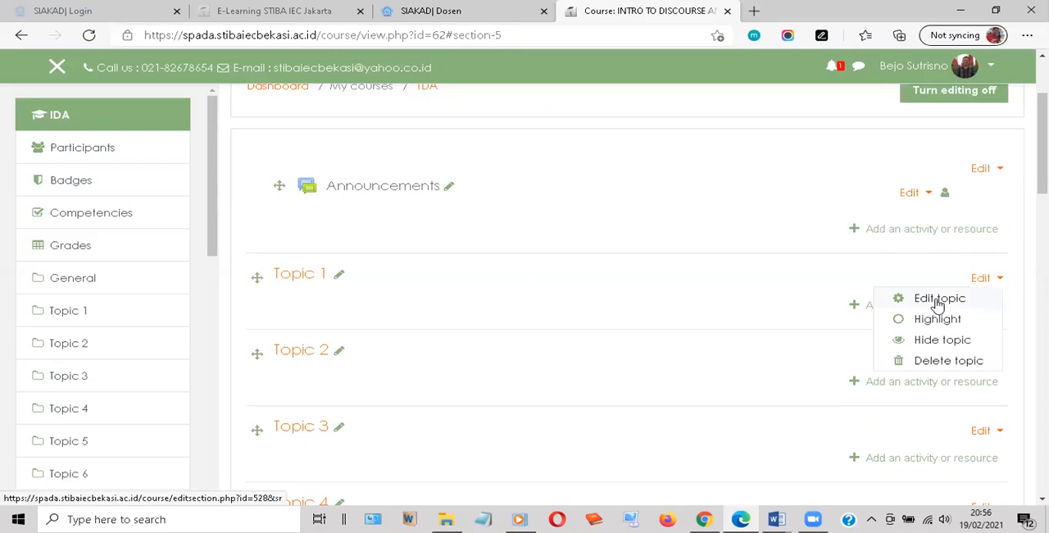
left_click(938, 300)
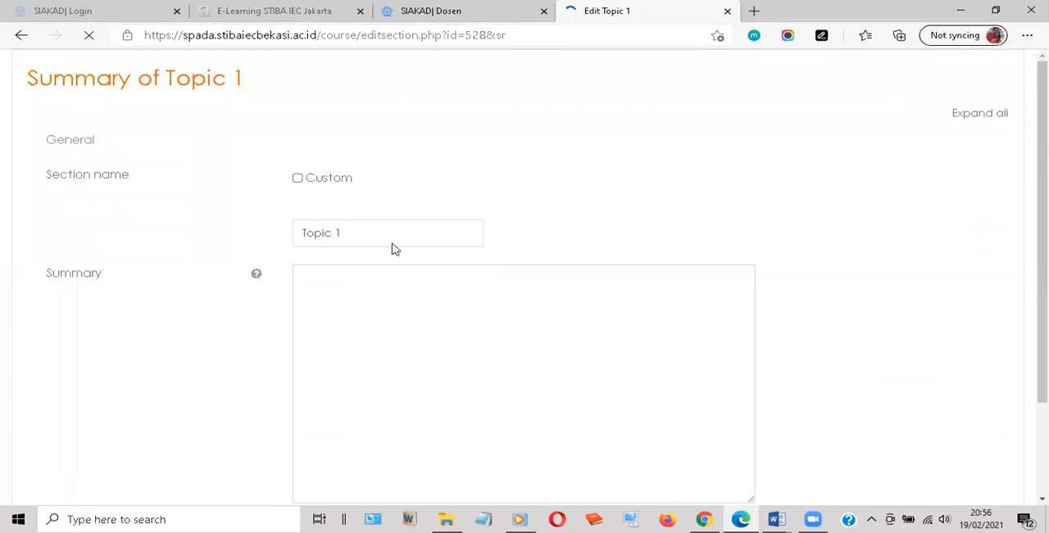
Give Topic 1 the custom section name "1# Introduction to Discourse Analysis"
left_click(298, 180)
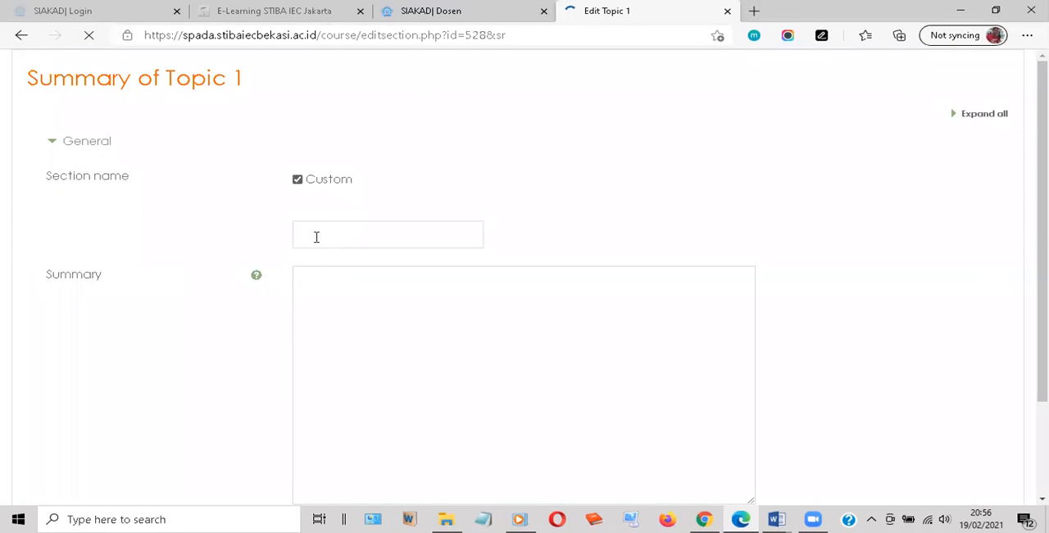
left_click(317, 237)
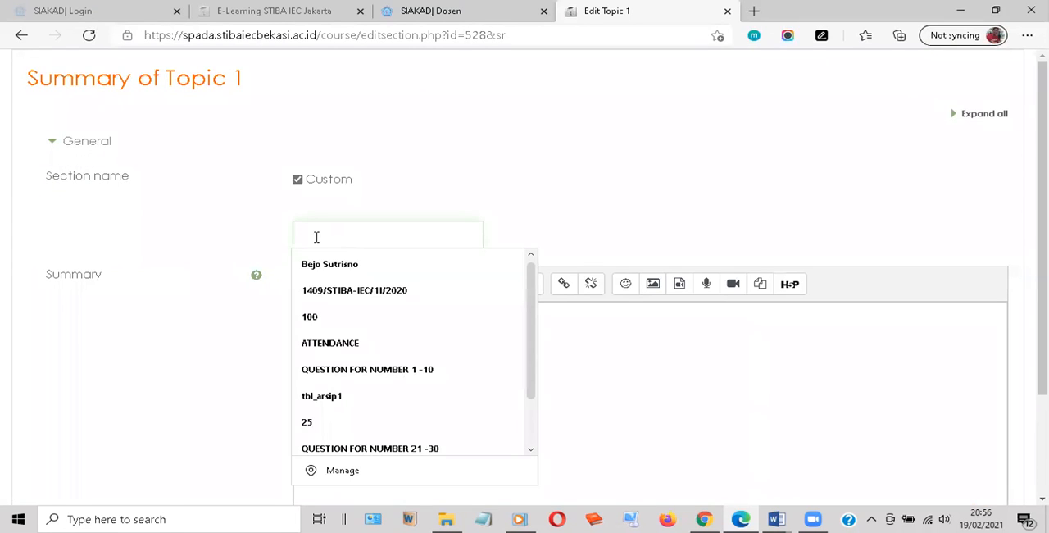
type("I")
type("1")
type("#")
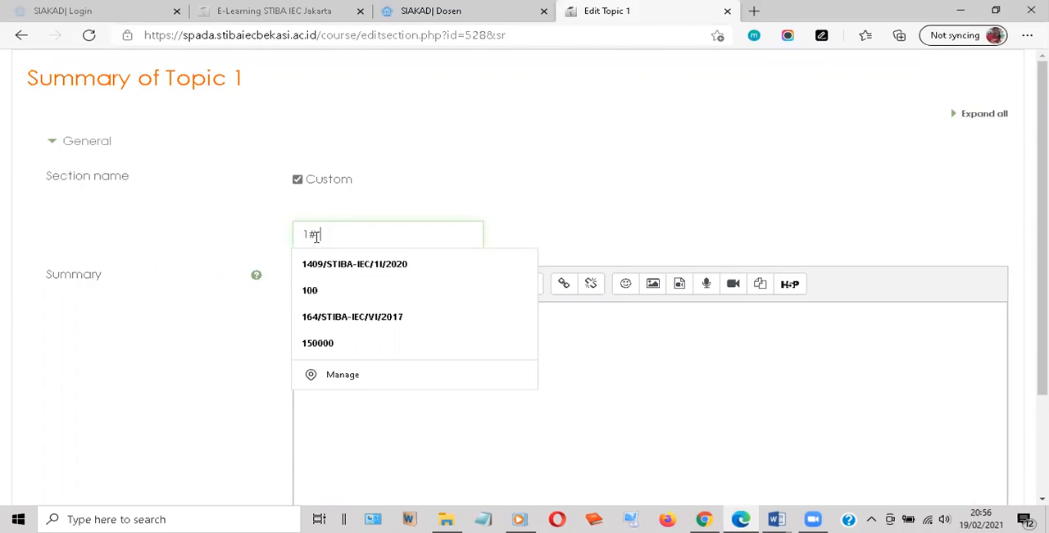
type("Intr")
type("oduct")
type("io")
type("n to ")
type("Disco")
type("urse")
type(" A")
type("nalysis")
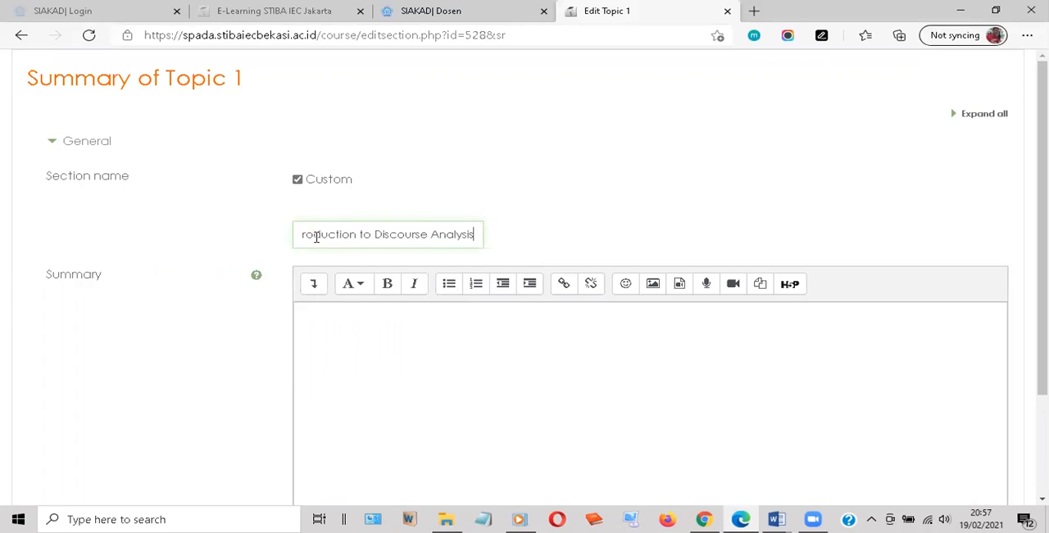
Fill the topic summary with the lines "- What is Discourse Analysis?" and "- Types of Discourse Analysis", and save the topic
left_click(341, 314)
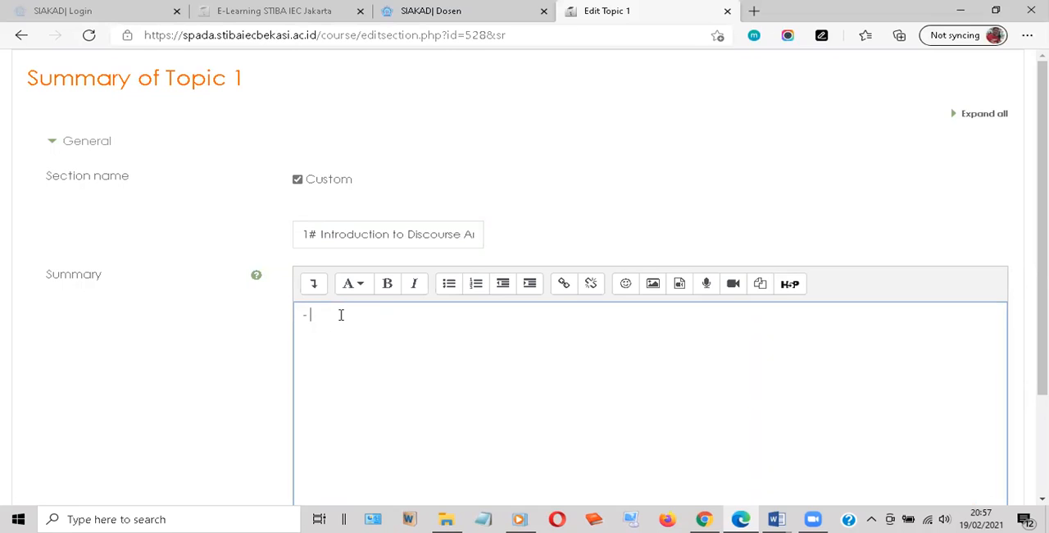
type("- What is Discu")
key("BackSpace")
type("ourse Analysis?")
key("Return")
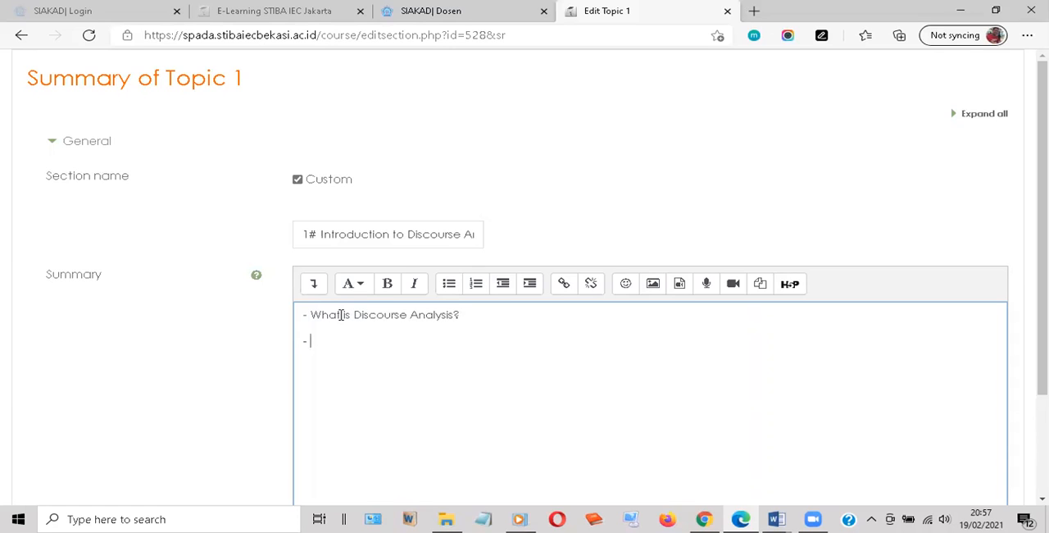
type("- Types of Discourse Analysis")
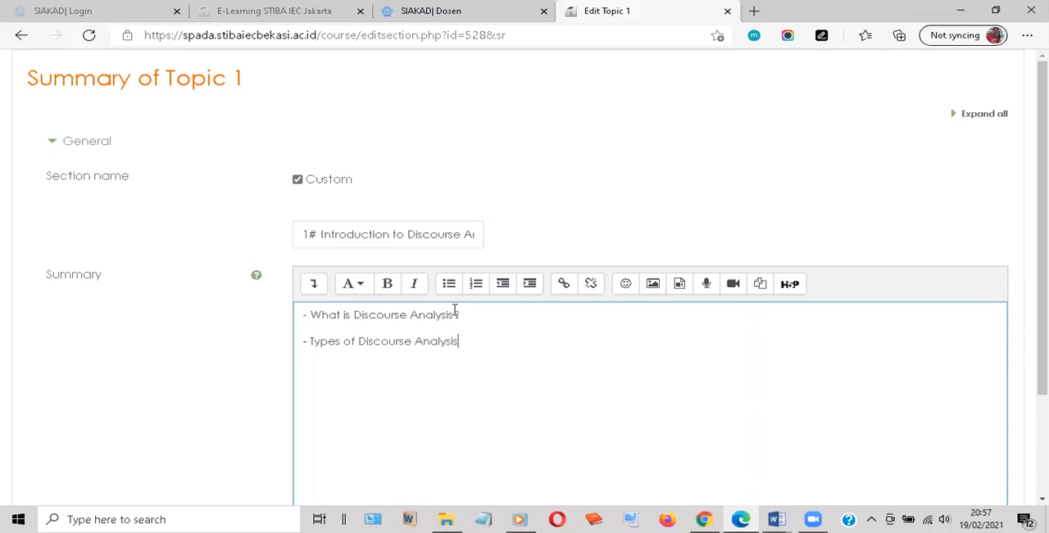
scroll(455, 309, "down", 2)
left_click(346, 459)
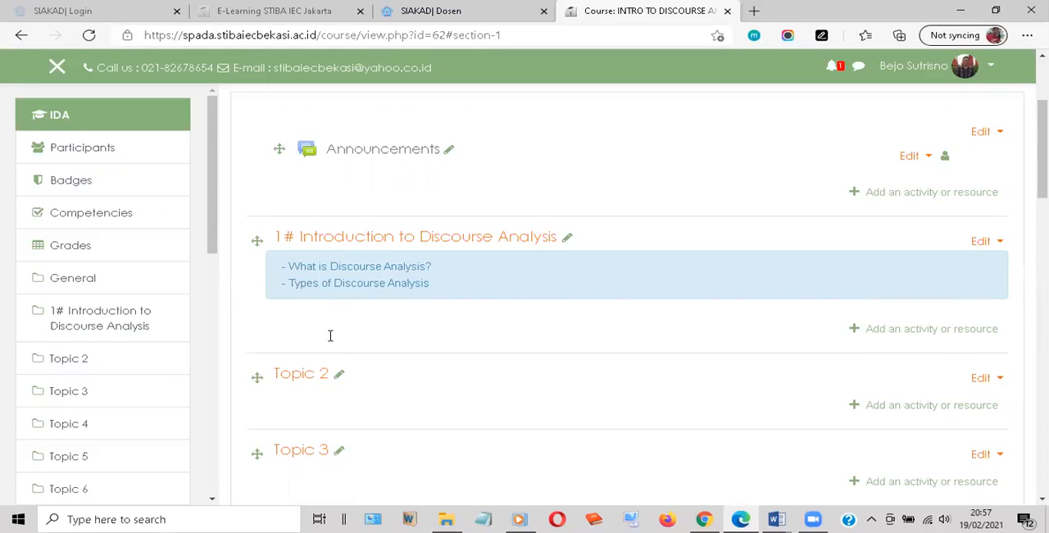
Look through the course page to examine the renamed first topic and the remaining topic sections
scroll(330, 335, "down", 3)
scroll(331, 333, "down", 7)
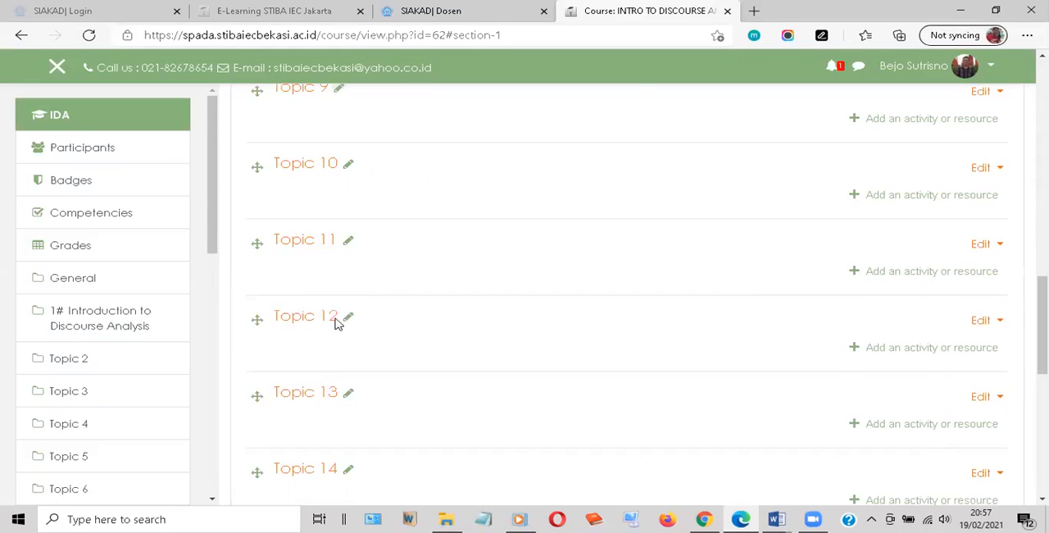
scroll(335, 324, "up", 5)
scroll(373, 219, "up", 2)
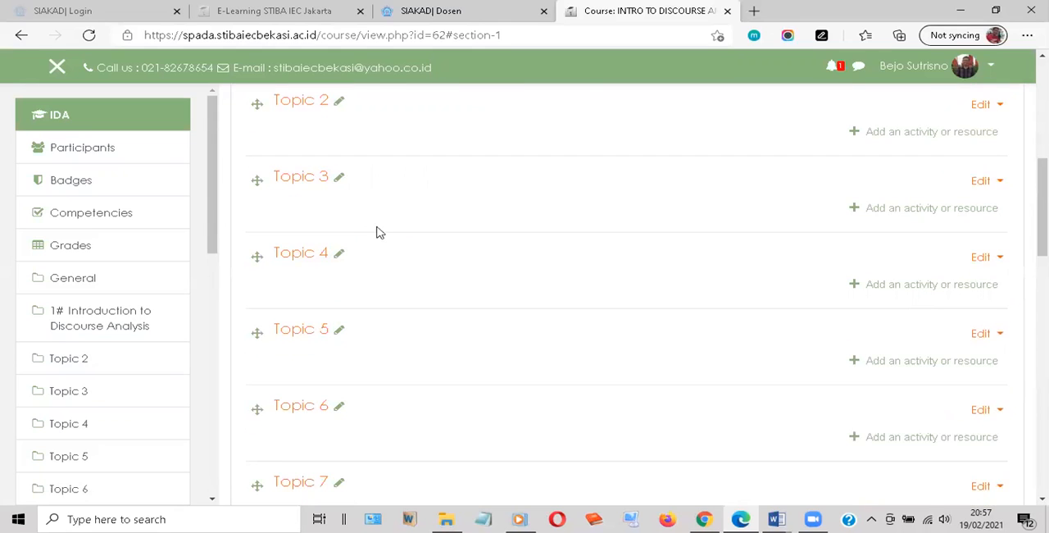
scroll(297, 413, "down", 2)
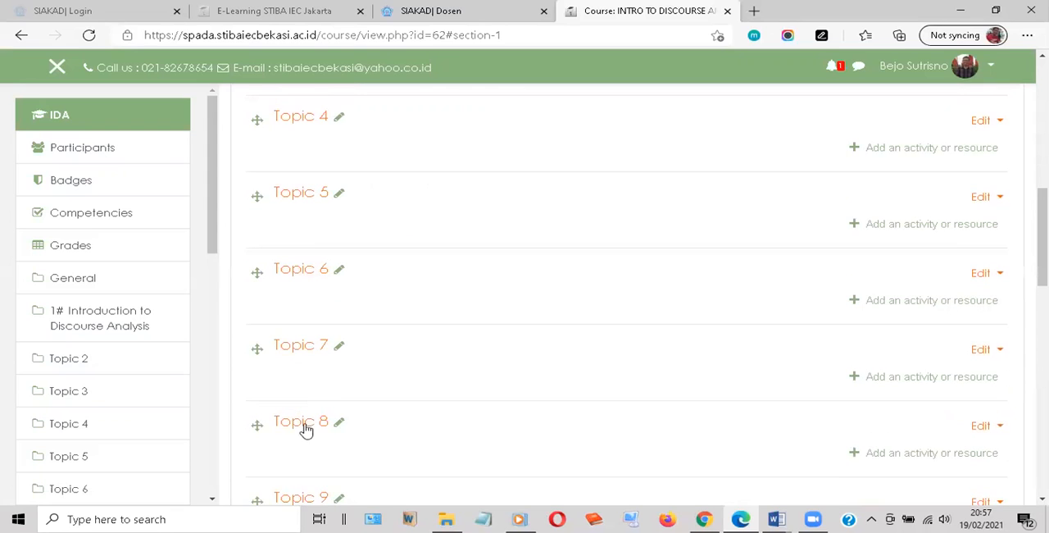
scroll(319, 410, "down", 5)
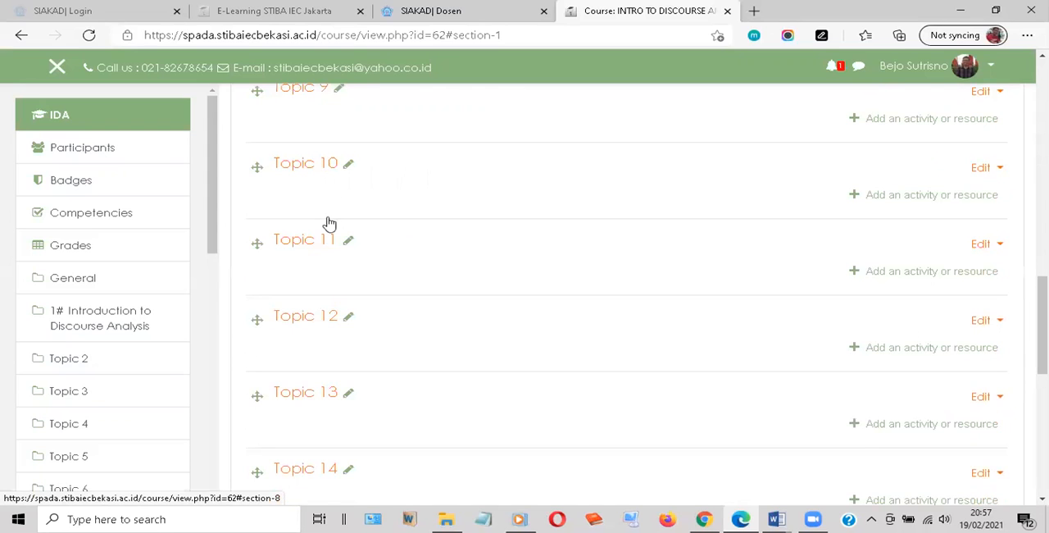
scroll(328, 225, "down", 5)
scroll(316, 298, "up", 8)
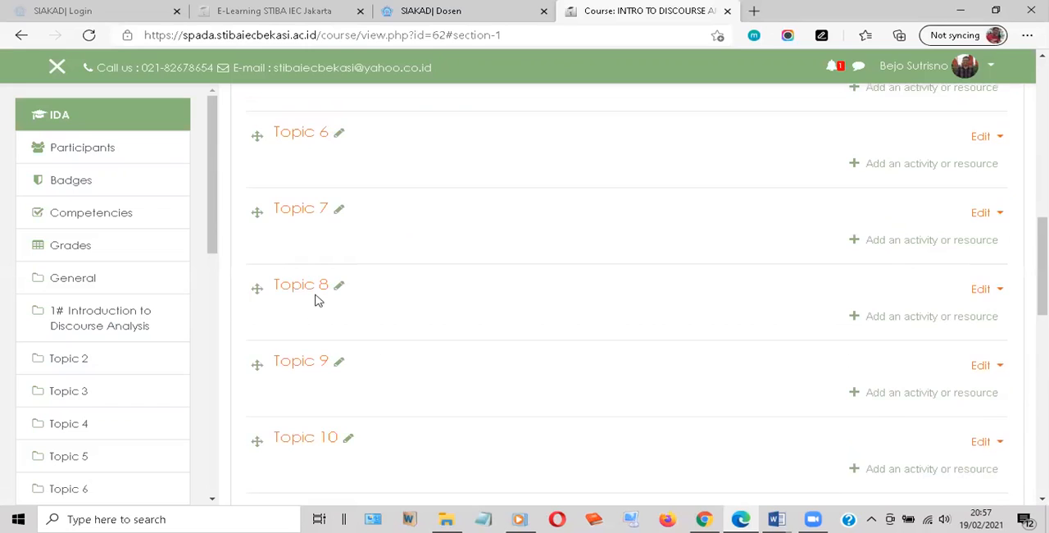
scroll(328, 298, "up", 4)
scroll(349, 303, "up", 5)
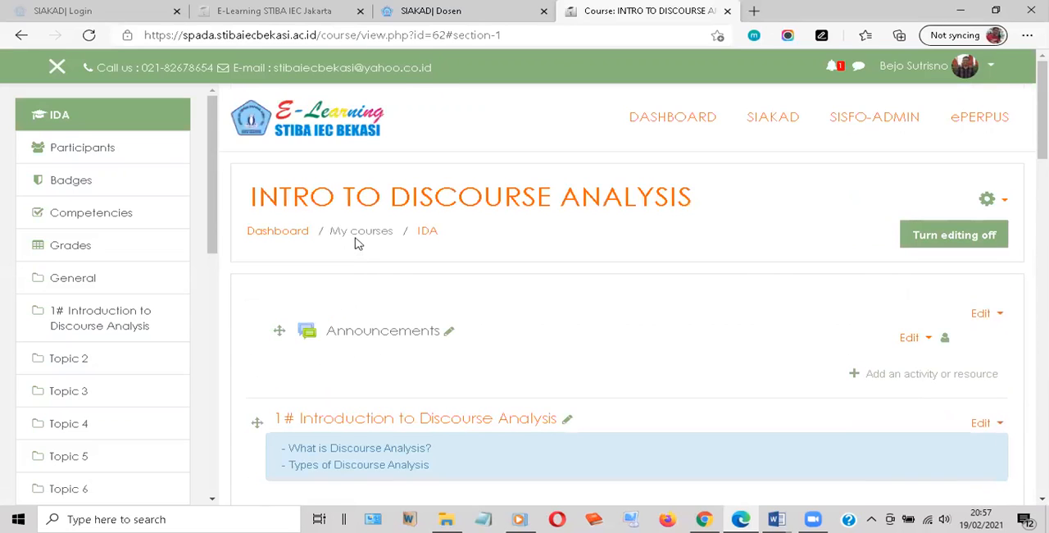
Add a new File resource to the topic 1# Introduction to Discourse Analysis
scroll(356, 242, "down", 2)
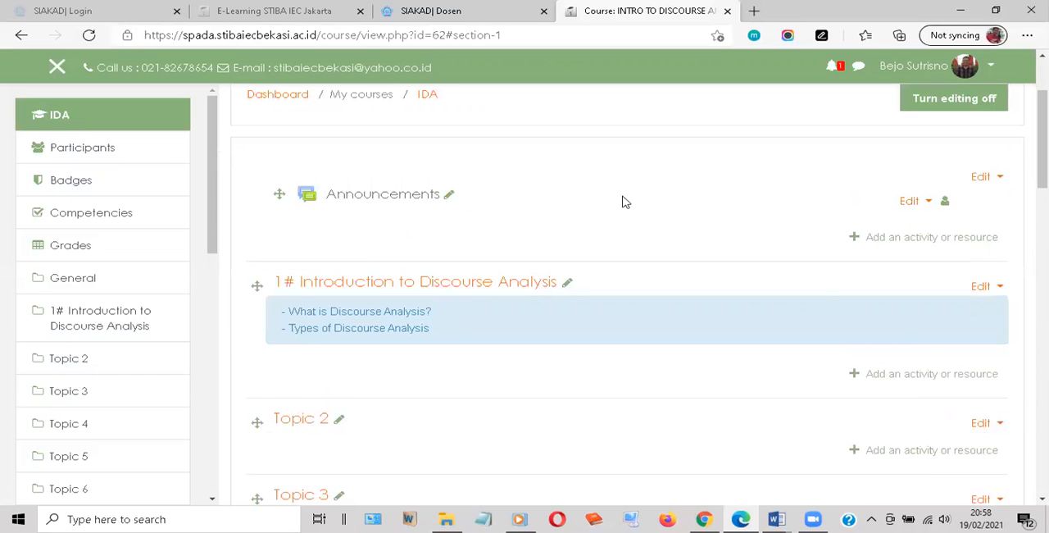
left_click(922, 375)
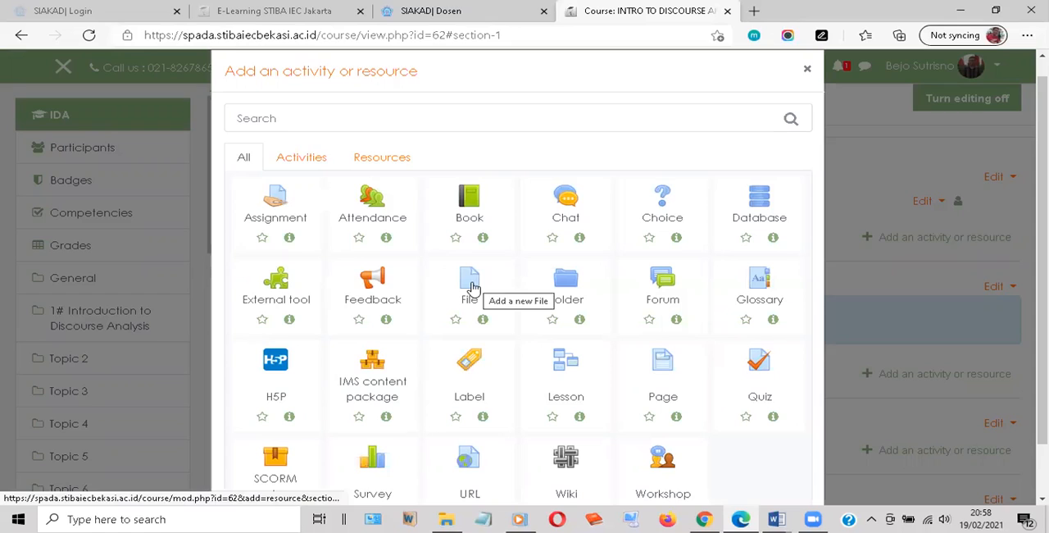
left_click(473, 286)
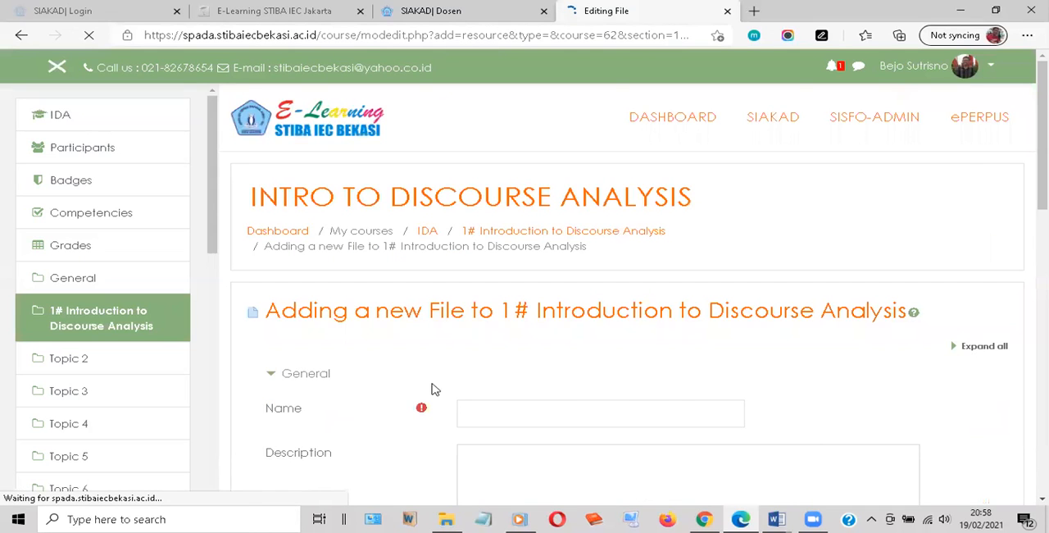
Name the new file resource "Modul Discourse Analysis"
left_click(495, 411)
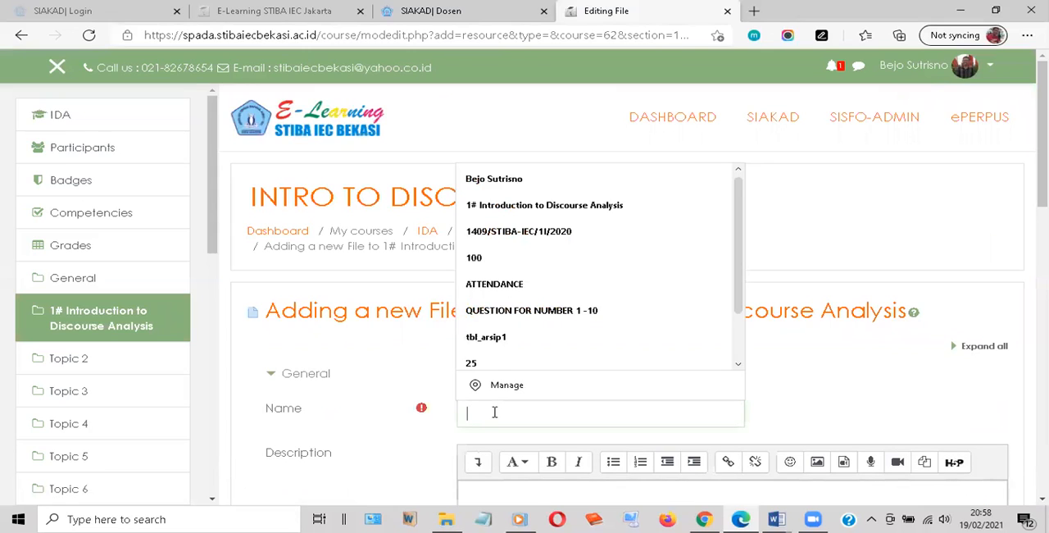
type("Modul Discourse Analy")
key("BackSpace")
type("ysis")
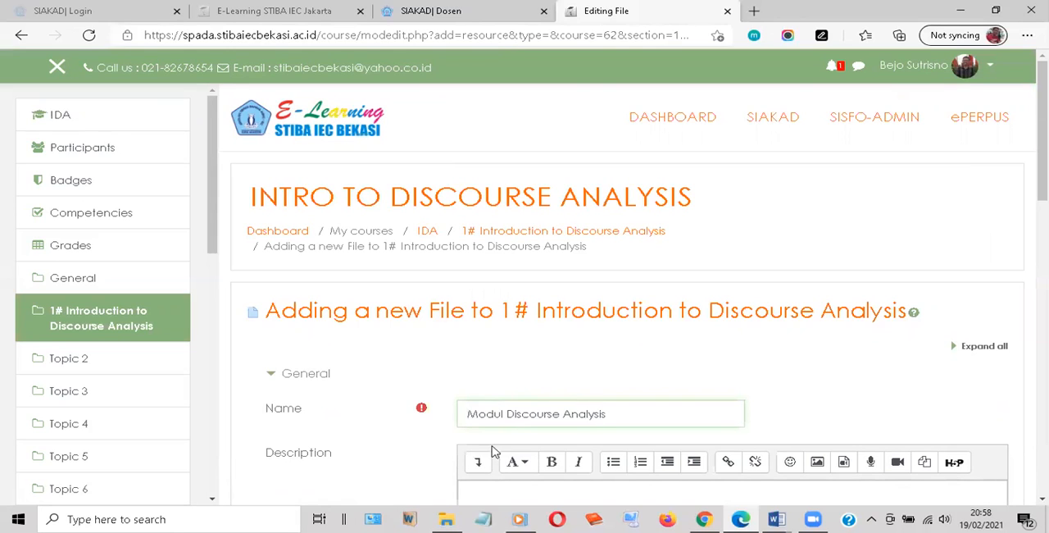
Enter "Please learn this modul for this semester" as the description of the file resource
scroll(494, 373, "down", 2)
left_click(494, 373)
type("Please learn this modul for this semester")
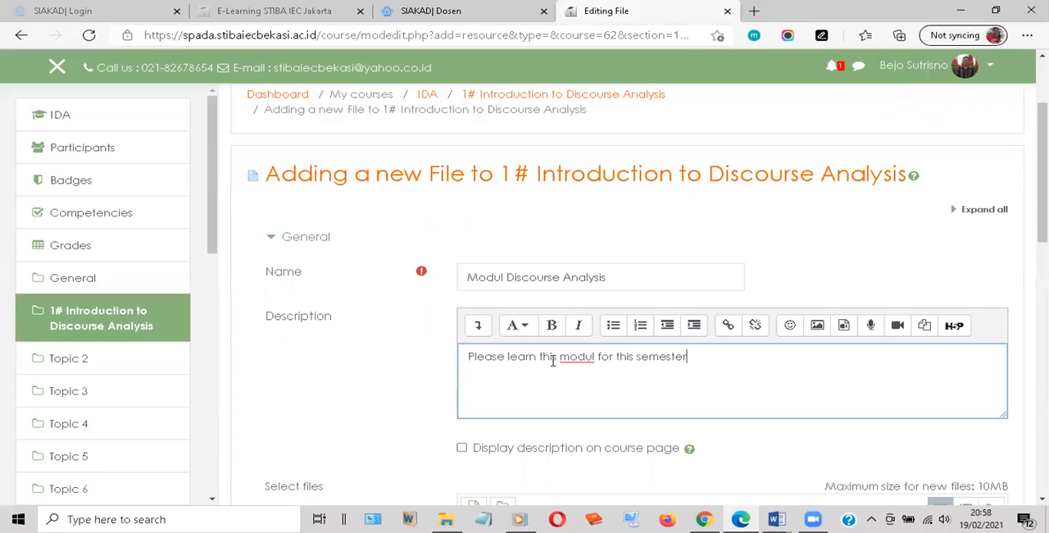
Reword the description to "Please learn the ebookl for this semester." and enable displaying it on the course page
left_click(556, 355)
key("BackSpace")
key("BackSpace")
type("e")
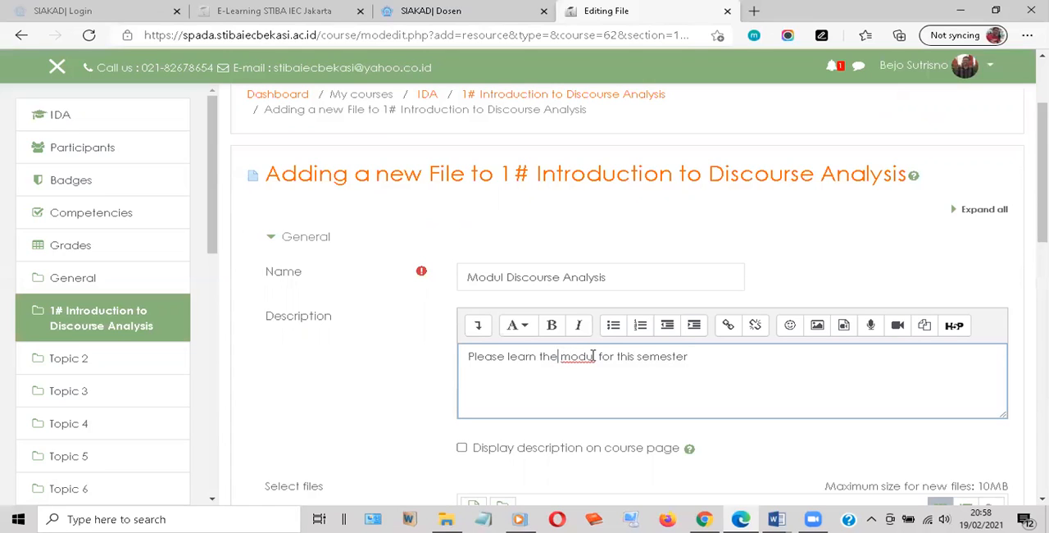
double_click(592, 355)
type("el")
type("ook")
type("k")
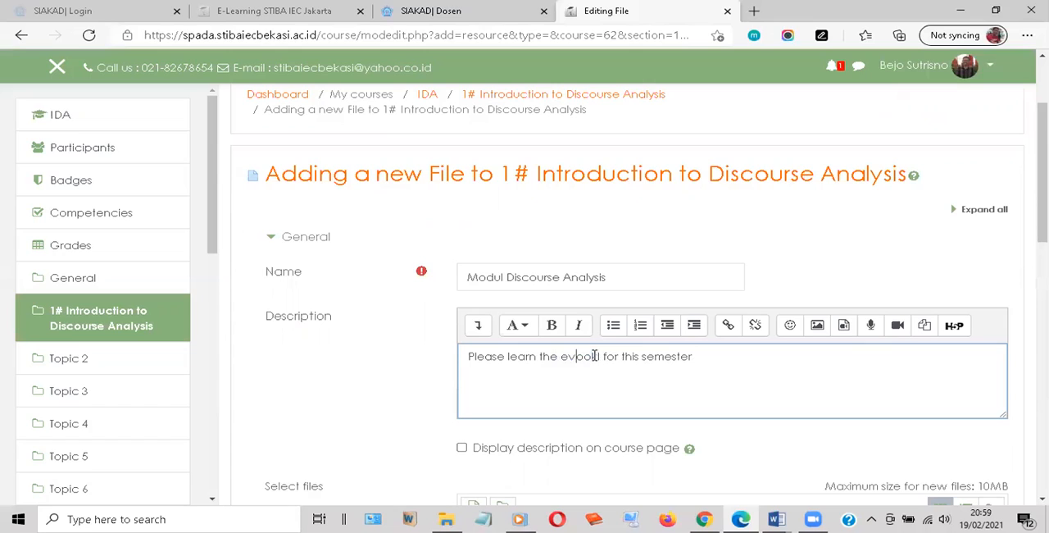
key("Delete")
type("b")
left_click(701, 353)
type(".")
left_click(462, 448)
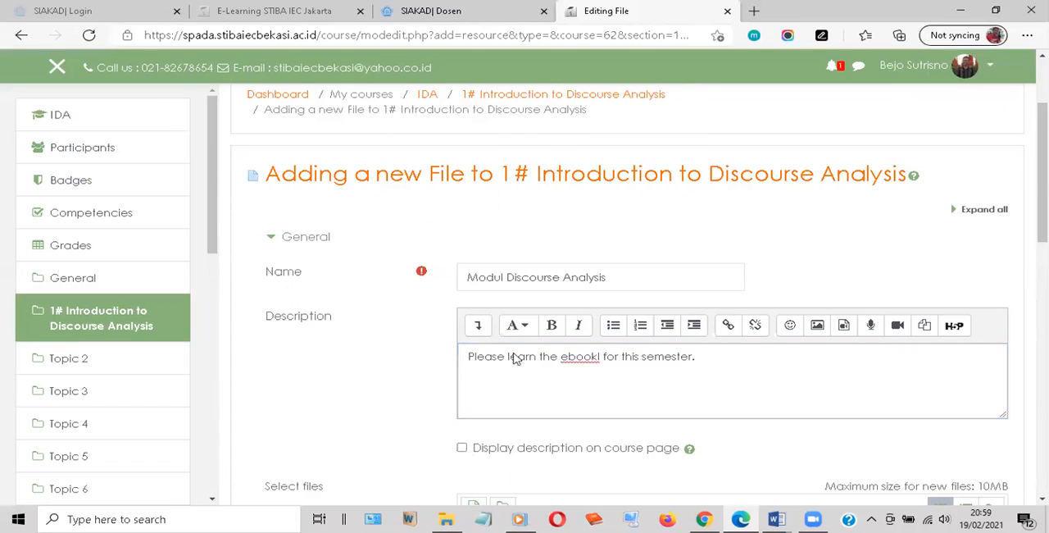
Switch to File Explorer and open the MODUL folder inside 4 MAT-KUL > DISCOURSE-Analysis to find the file for upload
scroll(513, 356, "down", 3)
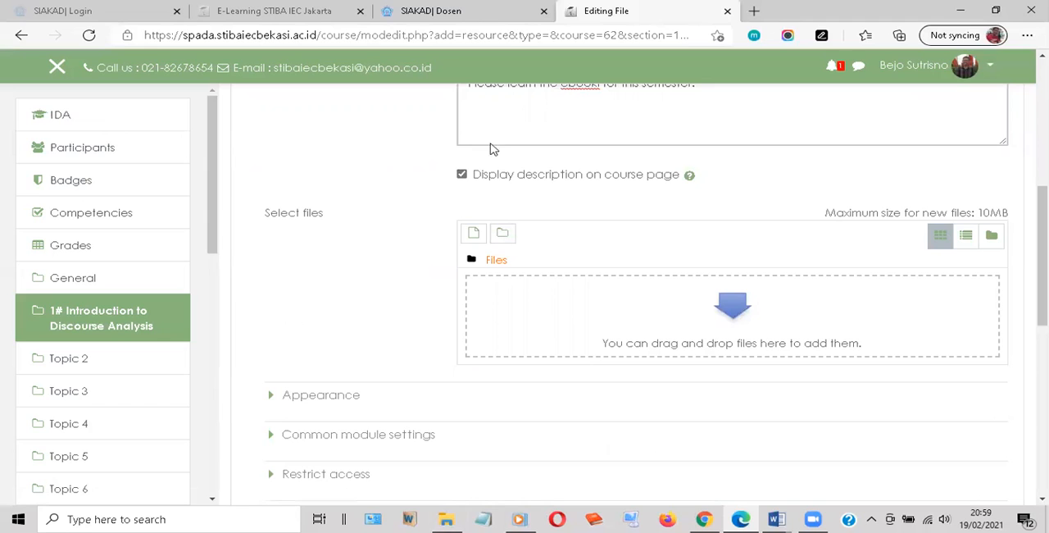
key("alt+Tab")
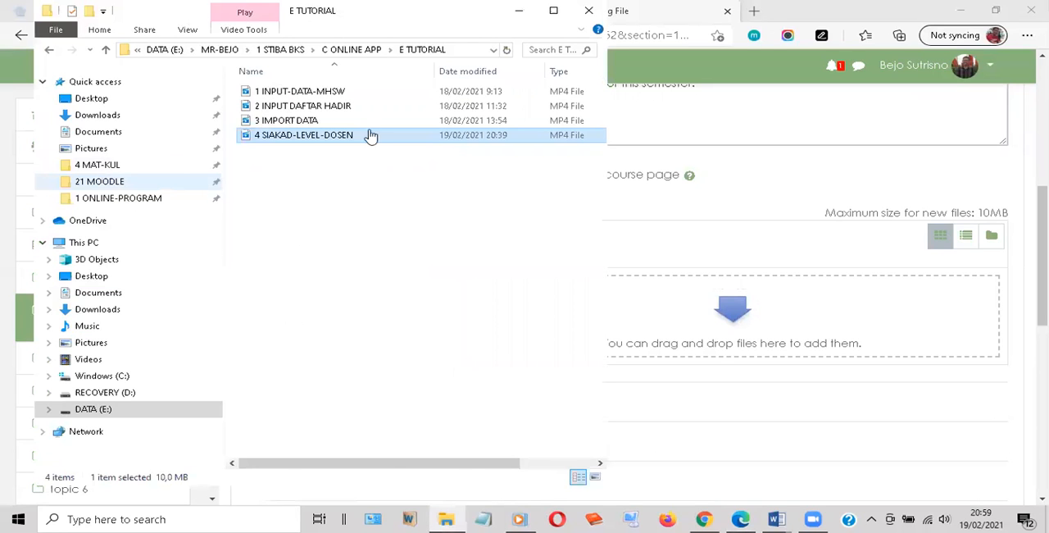
left_click(98, 165)
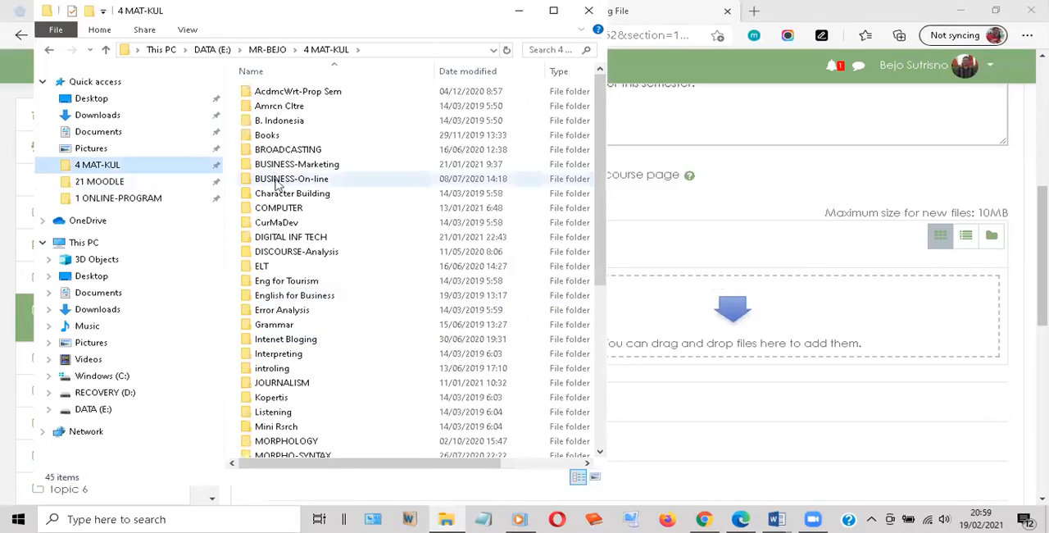
left_click(270, 253)
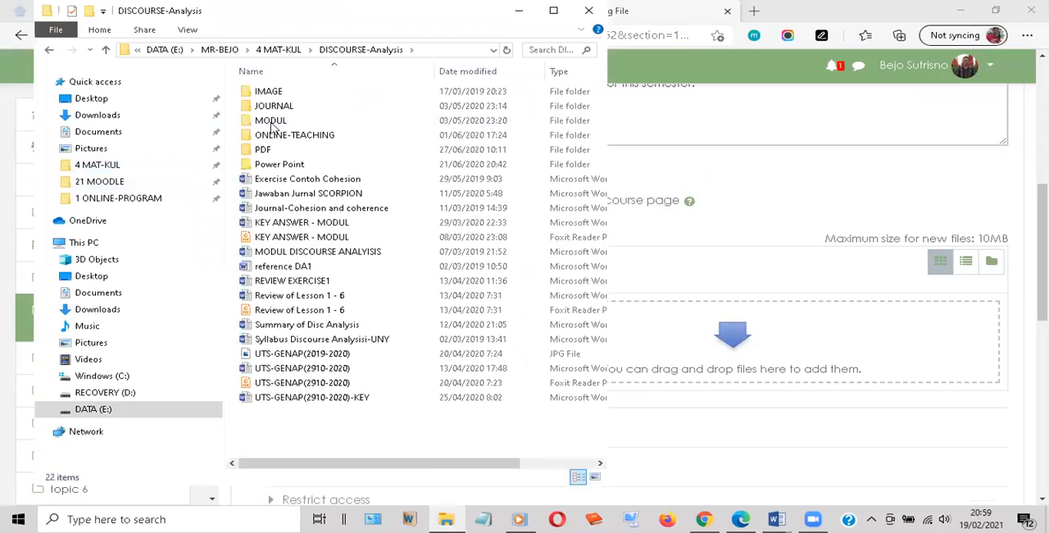
left_click(277, 121)
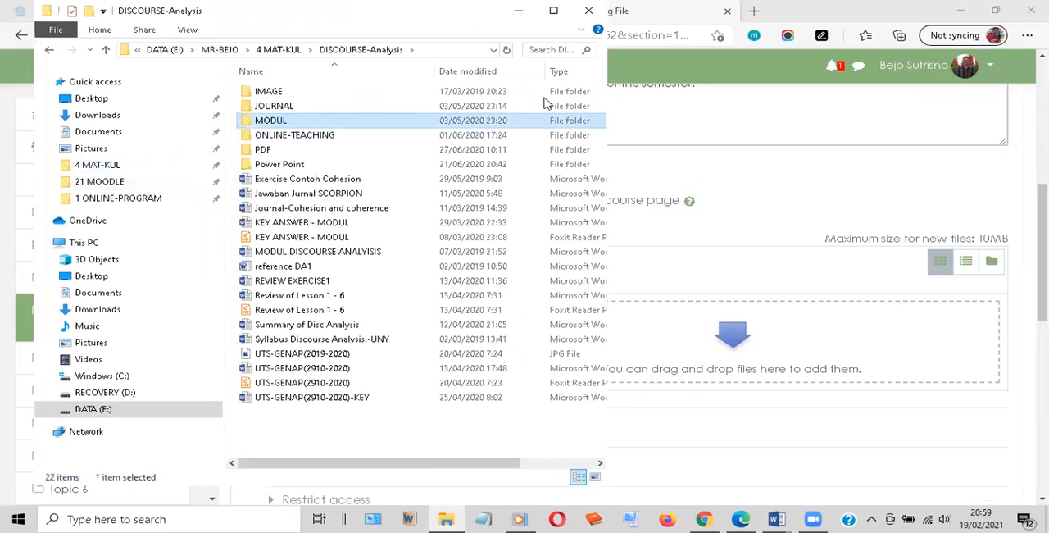
double_click(275, 116)
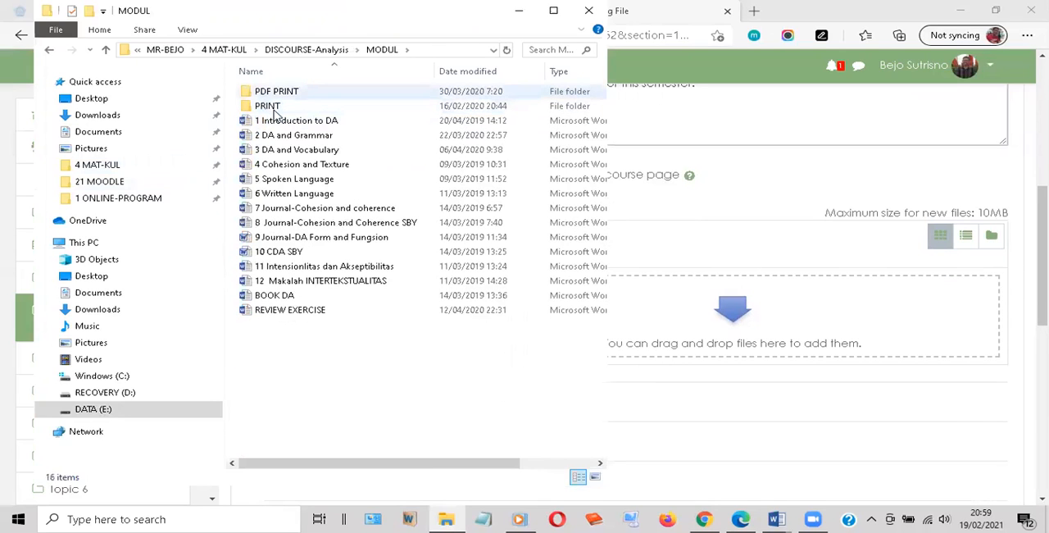
Upload the PDF "MODUL DISCOURSE ANALYSIS" from the PDF PRINT folder to the file resource
left_click(274, 94)
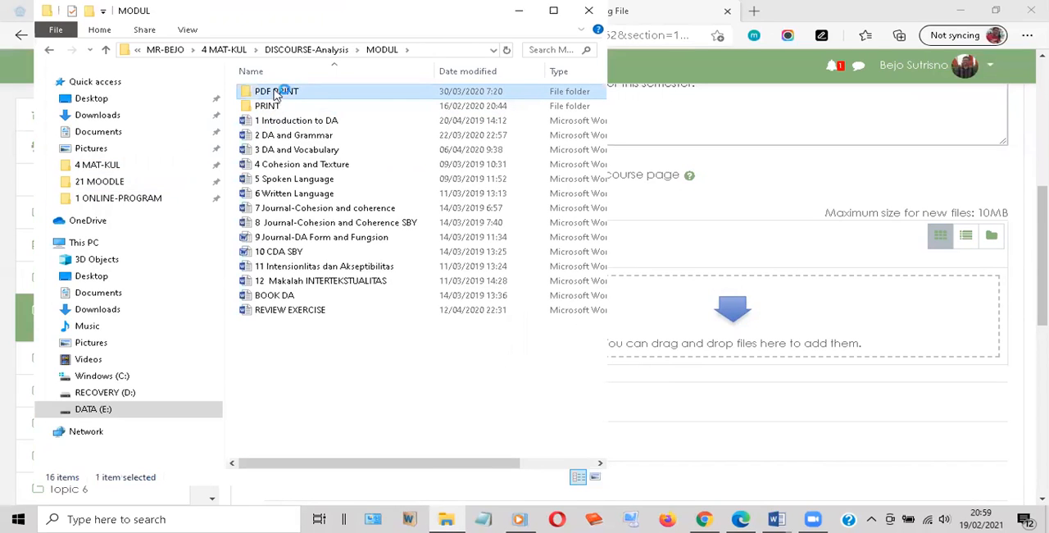
key("Return")
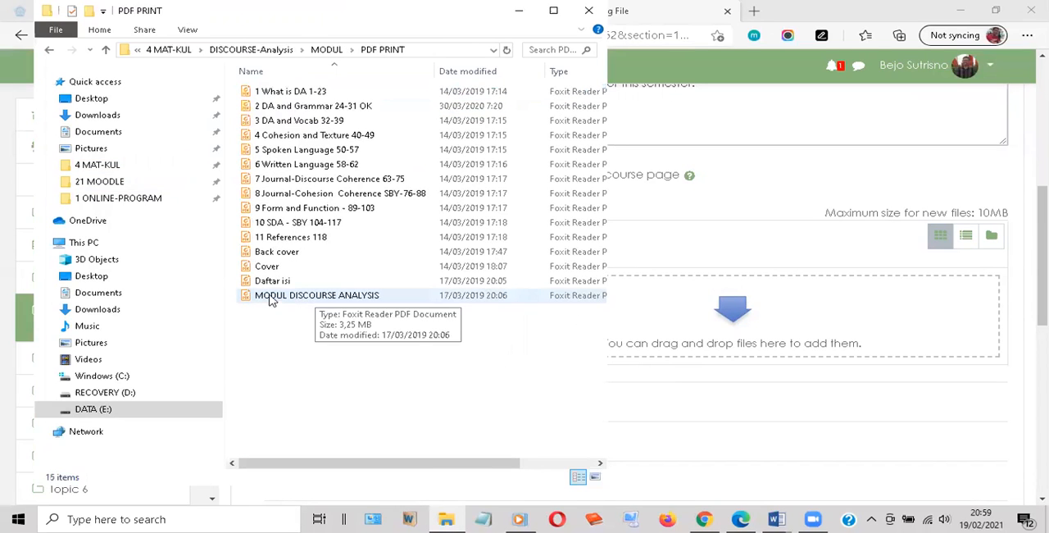
left_click_drag(272, 300, 931, 344)
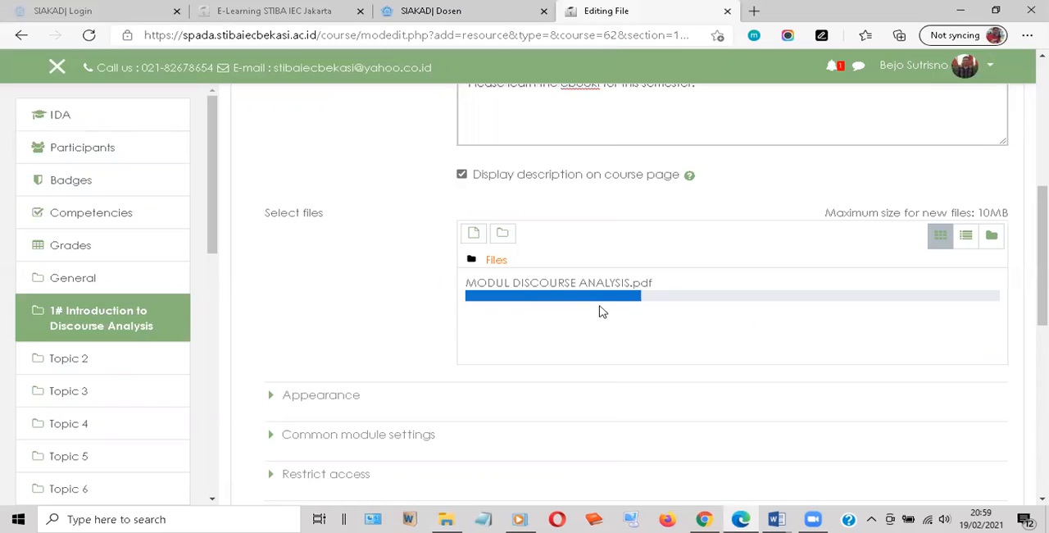
left_click(446, 518)
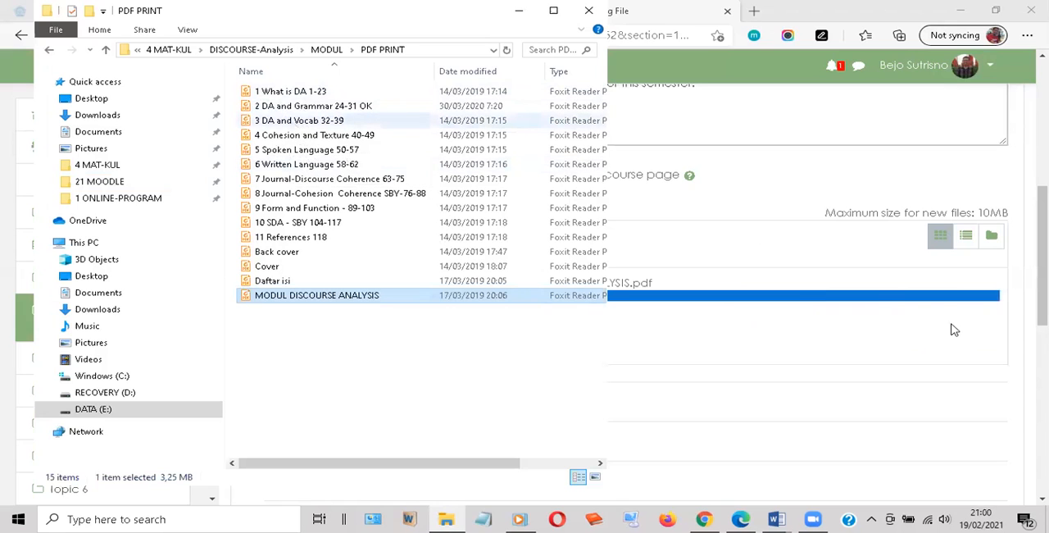
left_click(608, 308)
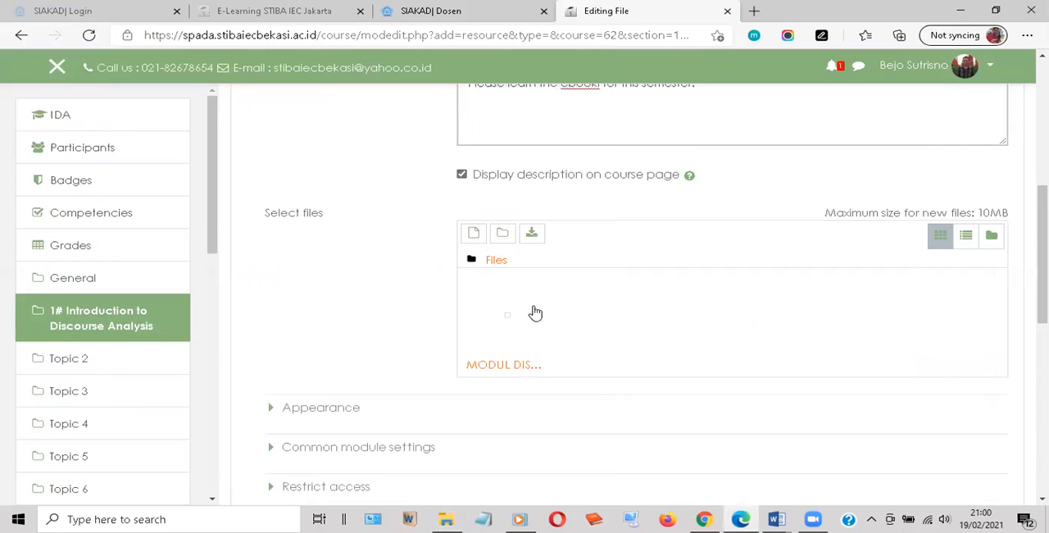
Save the file resource and return to the course page
scroll(571, 323, "down", 2)
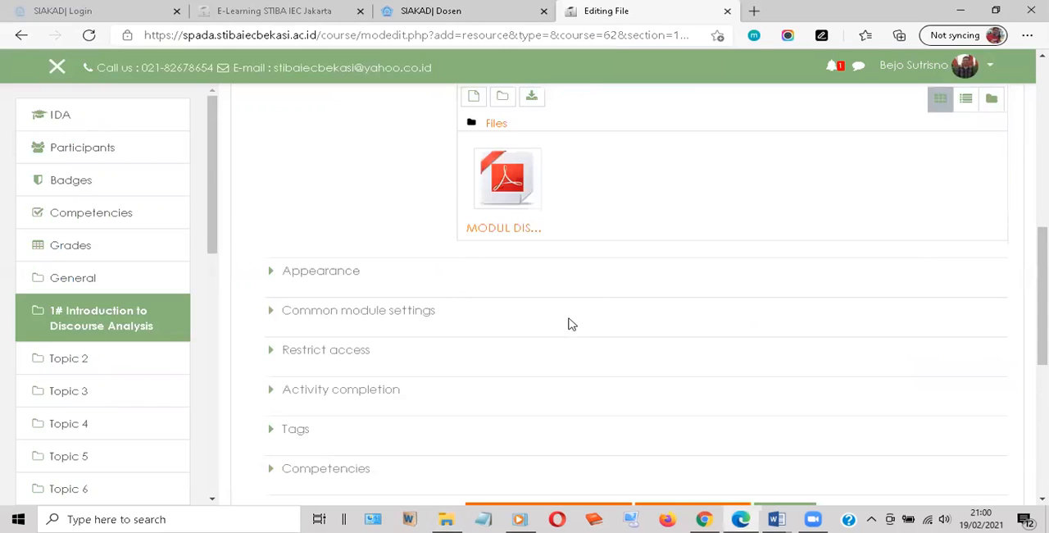
scroll(527, 379, "down", 2)
left_click(527, 379)
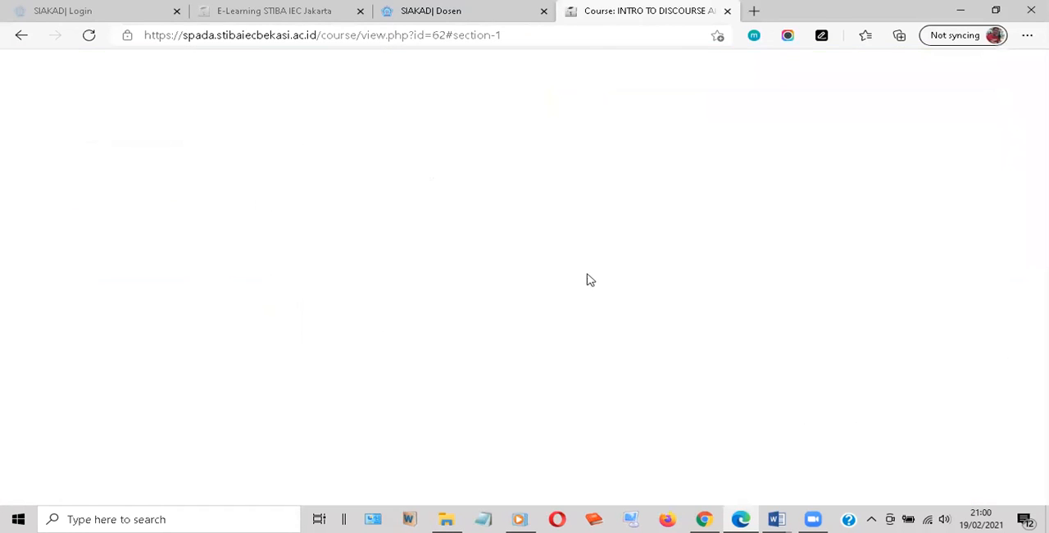
Add a Page resource to the "1# Introduction to Discourse Analysis" topic and name it "Lesson 1"
scroll(423, 249, "up", 2)
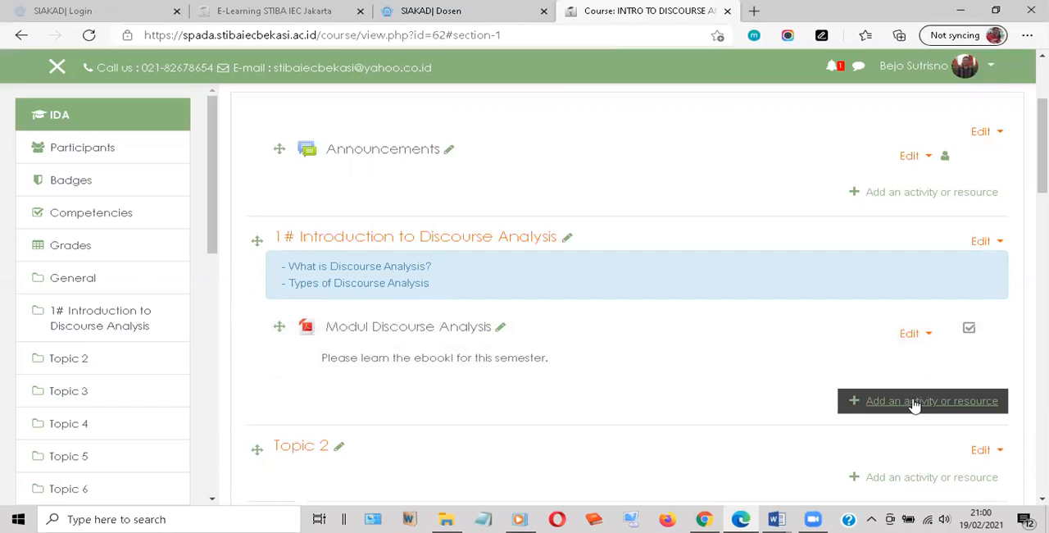
left_click(949, 404)
left_click(893, 402)
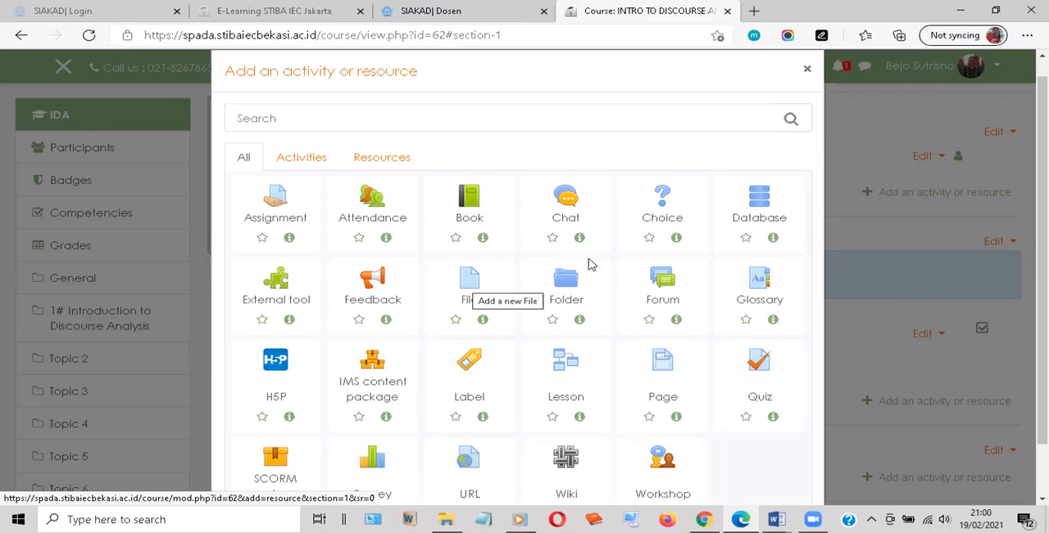
left_click(665, 366)
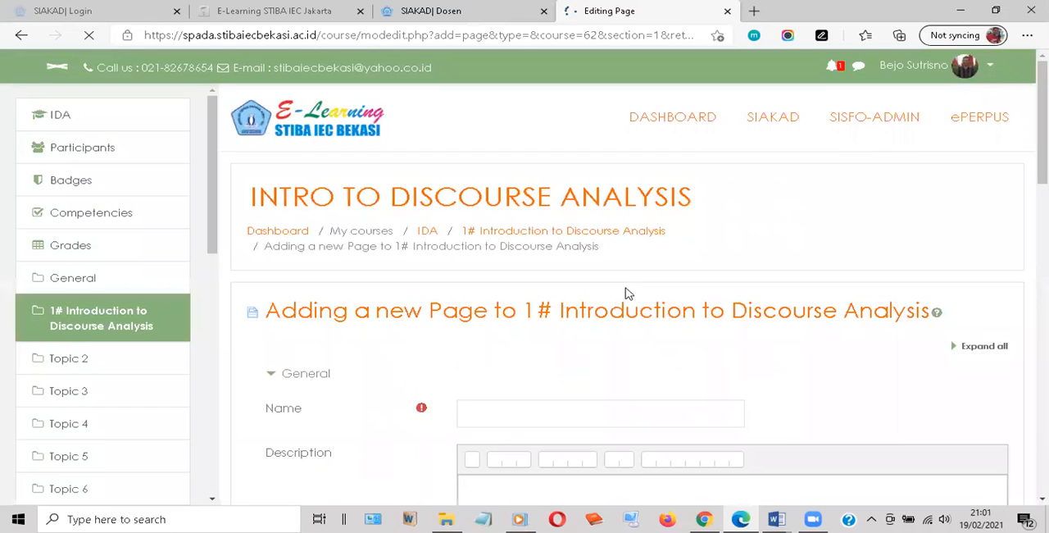
left_click(487, 413)
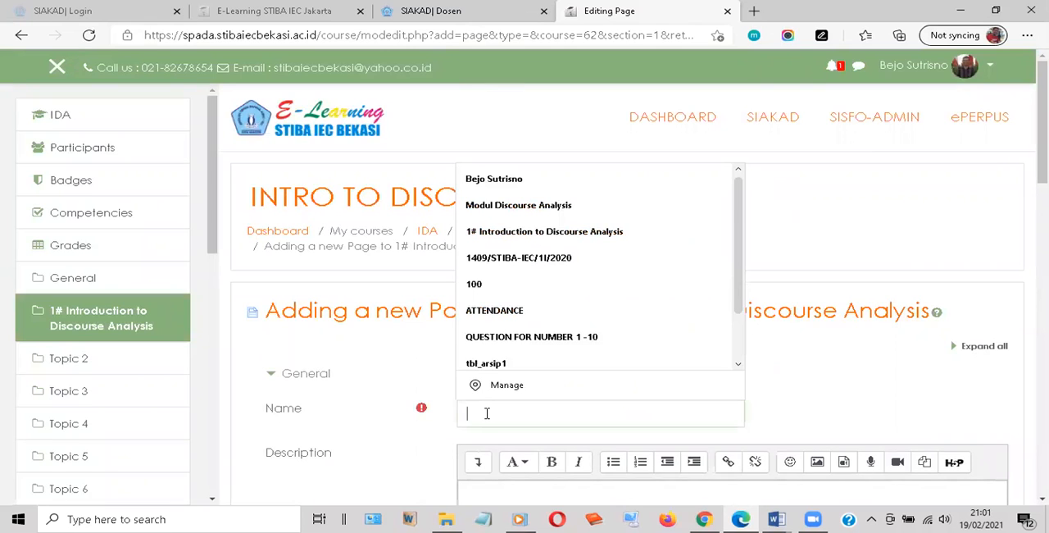
type("4")
type("esson ")
type("1")
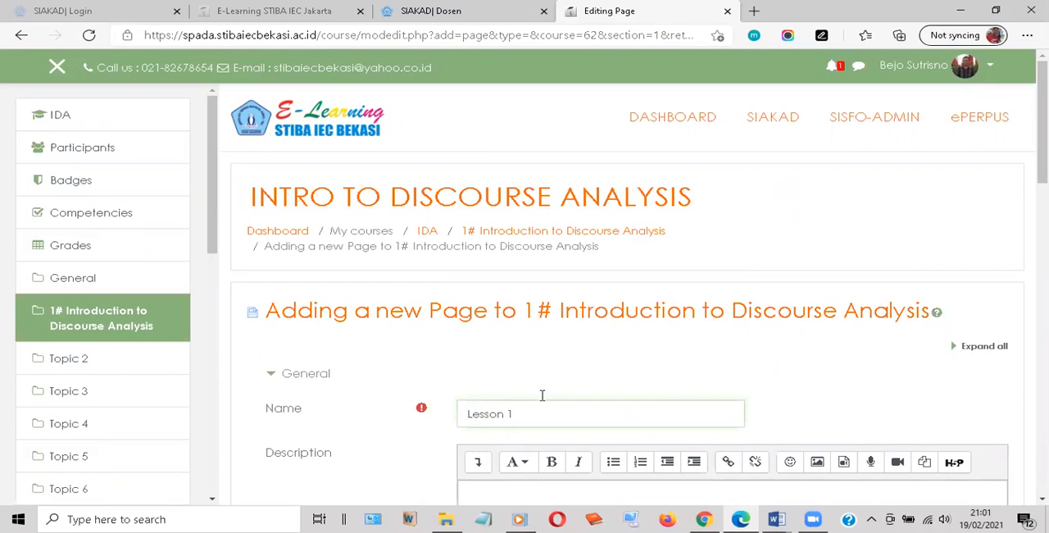
Enter "Listen and watch my explanation about lesson 1 of DA" as the description of the page
scroll(522, 255, "down", 3)
left_click(522, 255)
type("Lister")
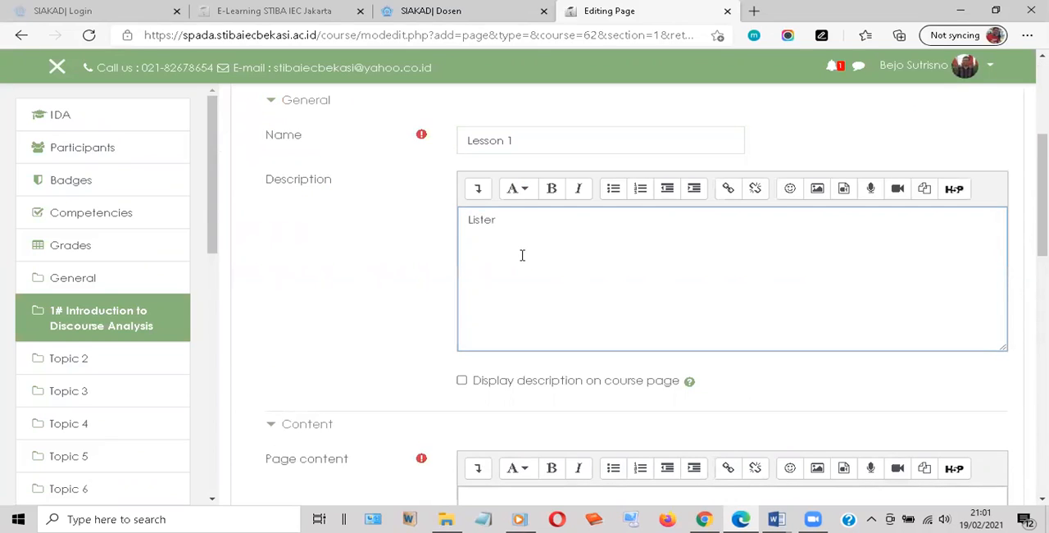
type("n")
key("BackSpace")
key("BackSpace")
key("Right")
key("Right")
key("Right")
key("BackSpace")
type("n and watch my explanati")
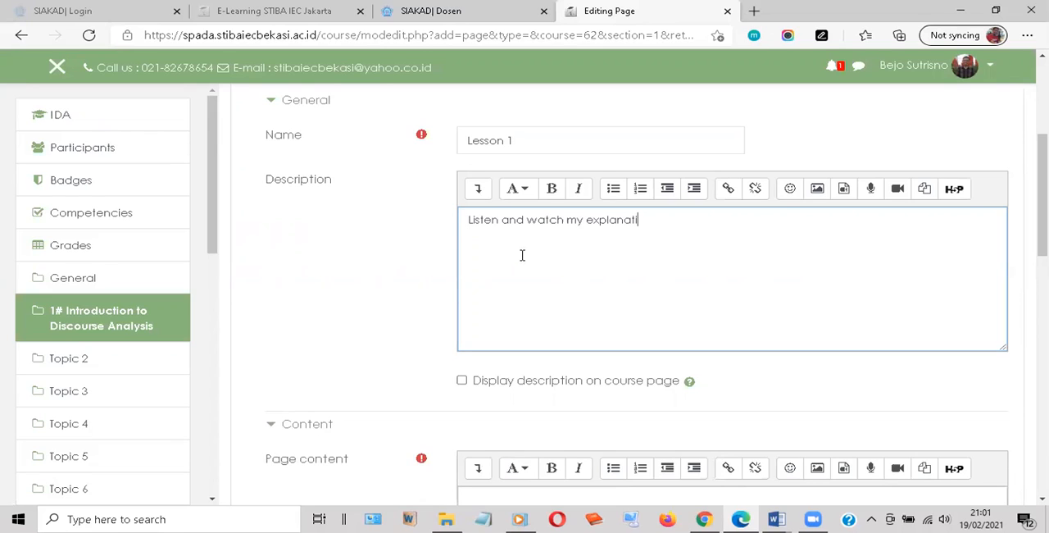
type("on about lesson 1 of DA")
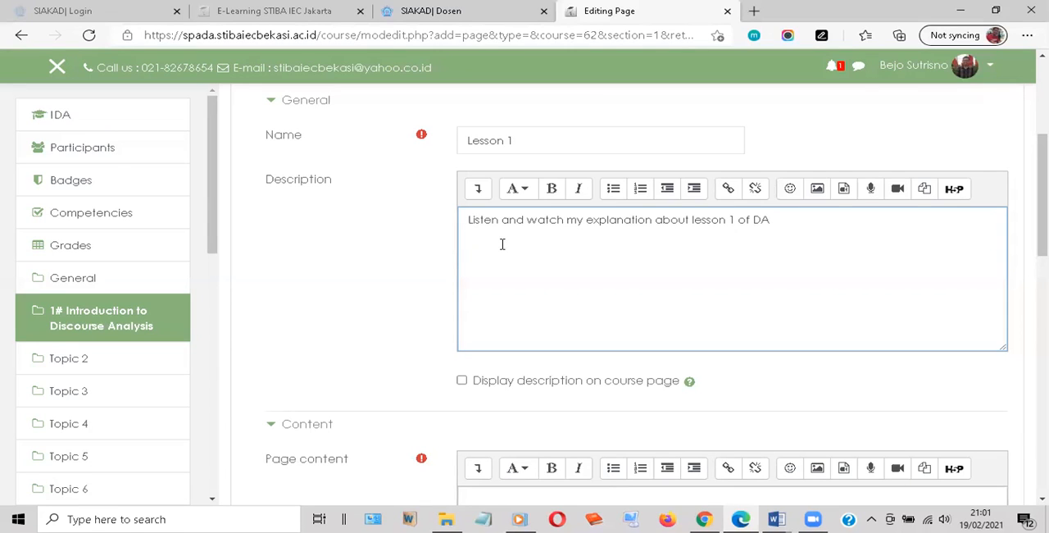
type("Klik the LINK")
left_click_drag(509, 246, 549, 245)
key("ctrl+k")
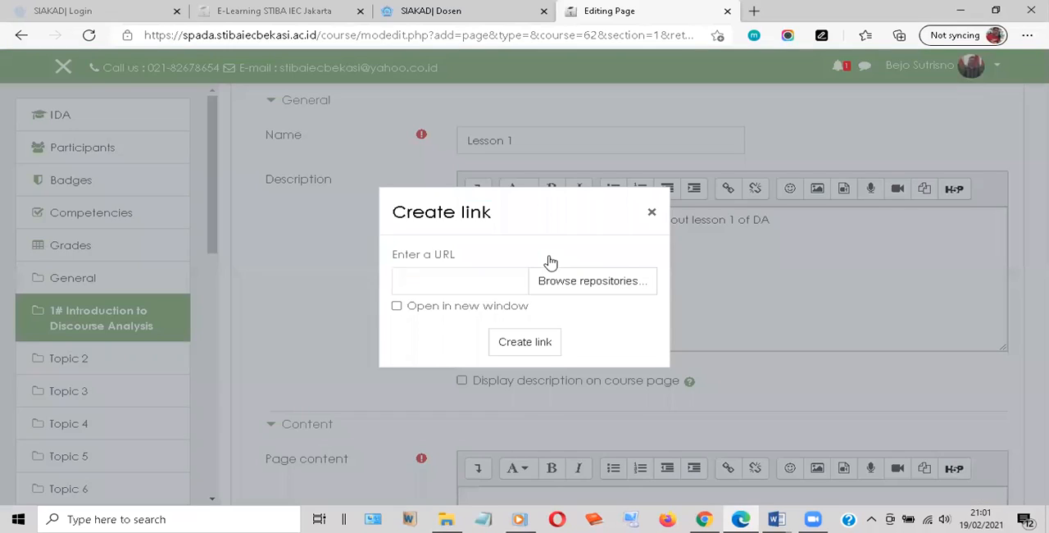
left_click(428, 282)
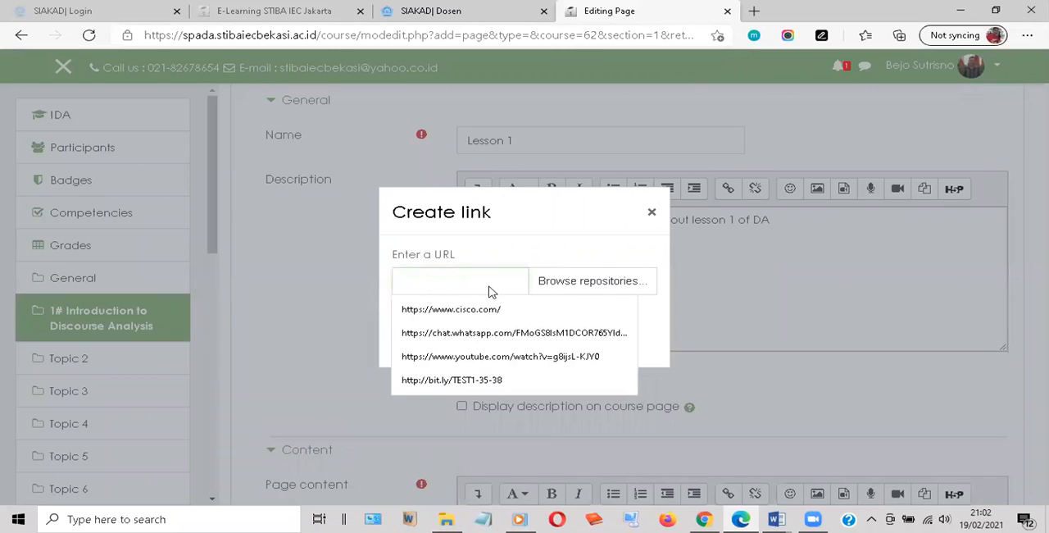
key("Down")
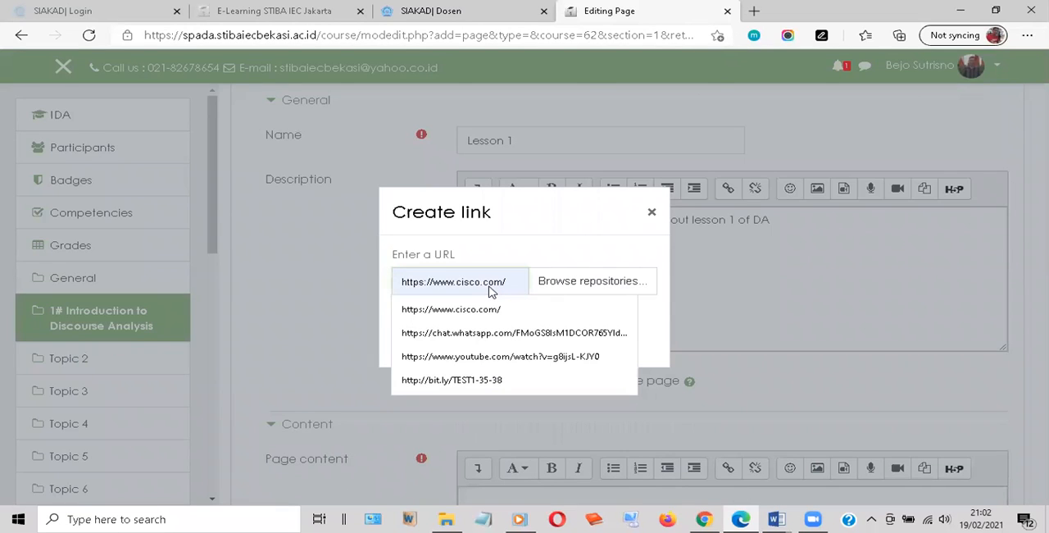
left_click(435, 311)
left_click(400, 307)
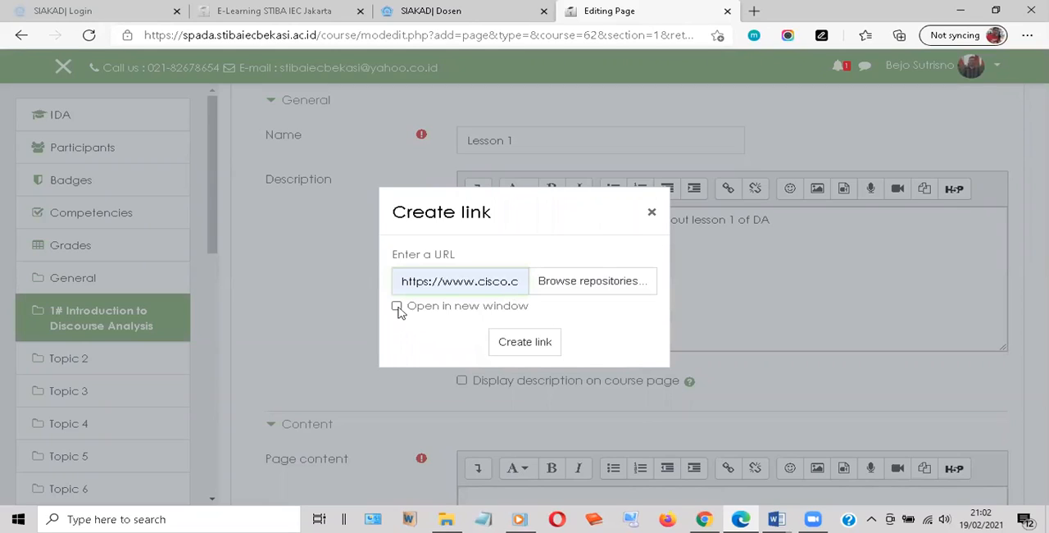
left_click(512, 347)
left_click(511, 341)
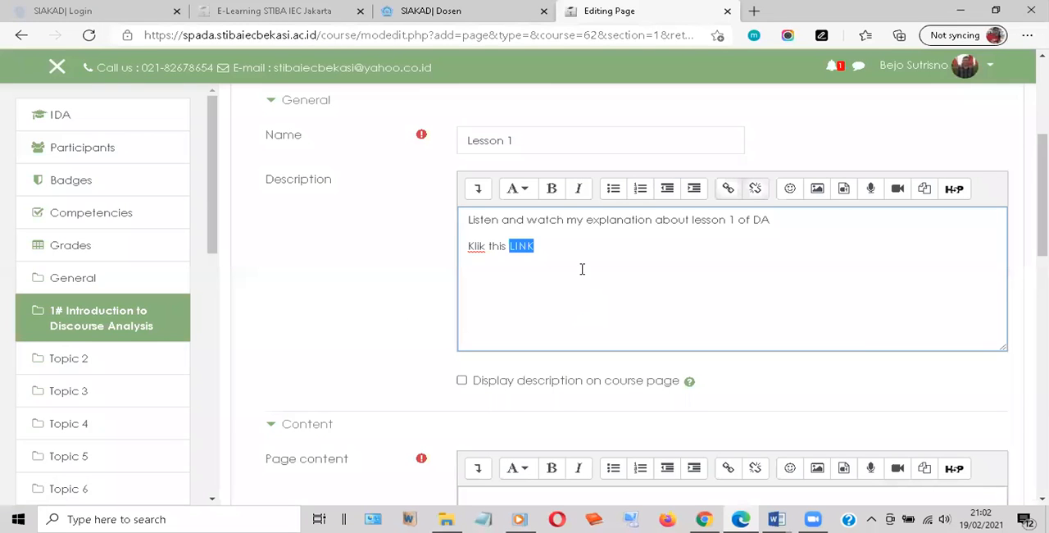
left_click(518, 246)
Enable displaying the description on the course page and try to save the Lesson 1 page
left_click(463, 382)
scroll(577, 284, "down", 5)
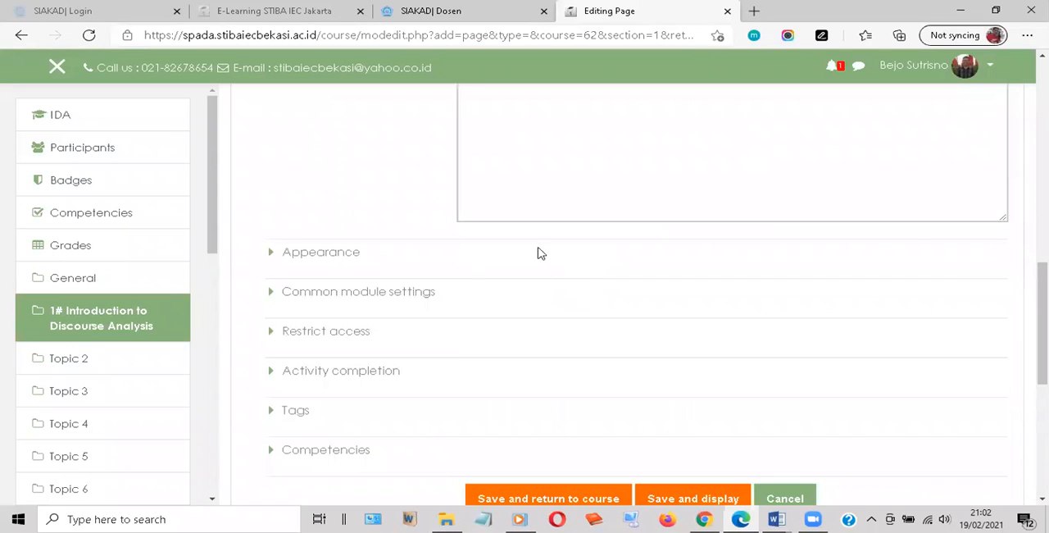
scroll(541, 254, "down", 3)
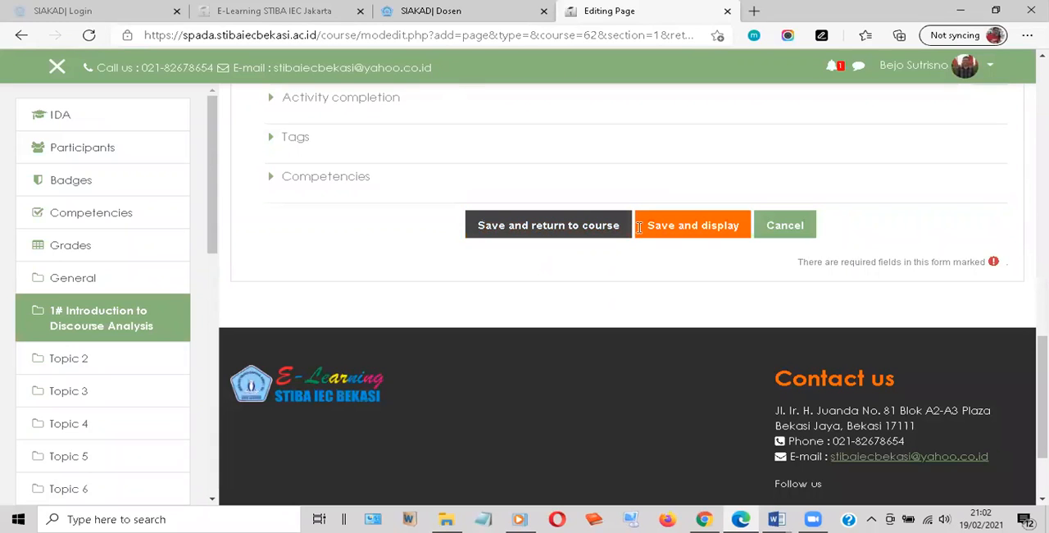
scroll(638, 227, "up", 4)
scroll(635, 254, "up", 2)
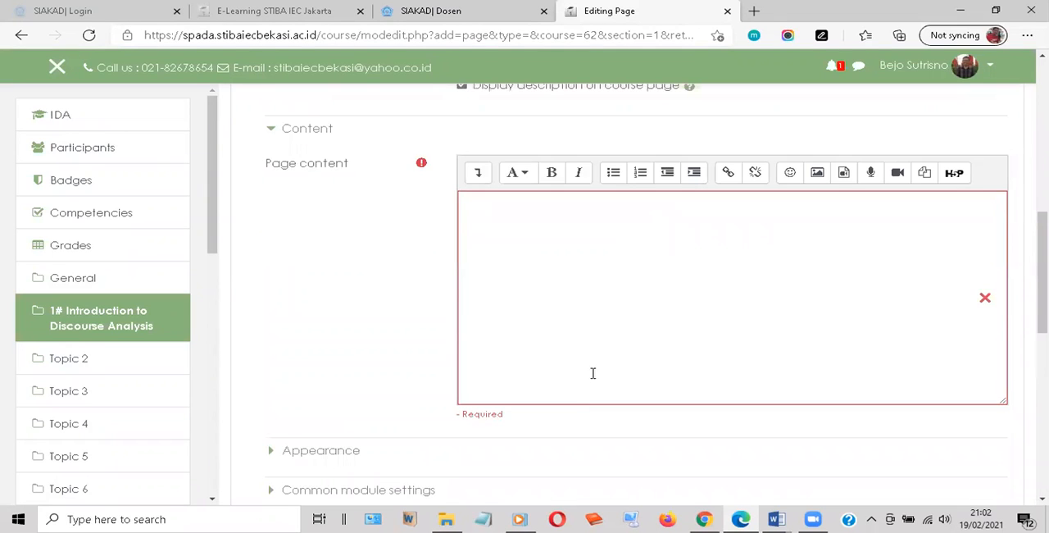
Copy the whole description into the required page content, then save Lesson 1 and return to the course
scroll(593, 373, "up", 2)
left_click(598, 372)
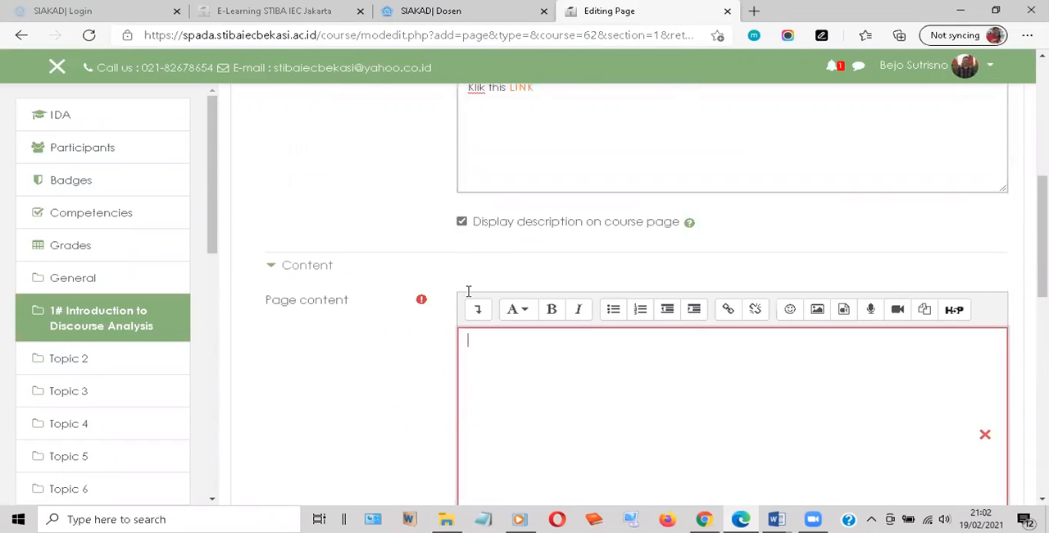
scroll(468, 291, "up", 3)
left_click(465, 266)
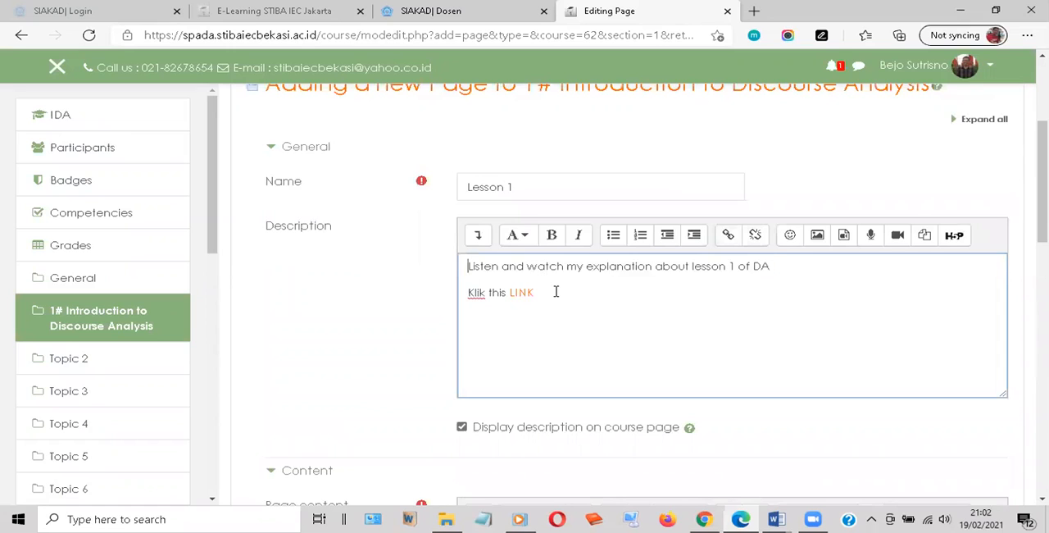
key("ctrl+a")
scroll(549, 361, "down", 1)
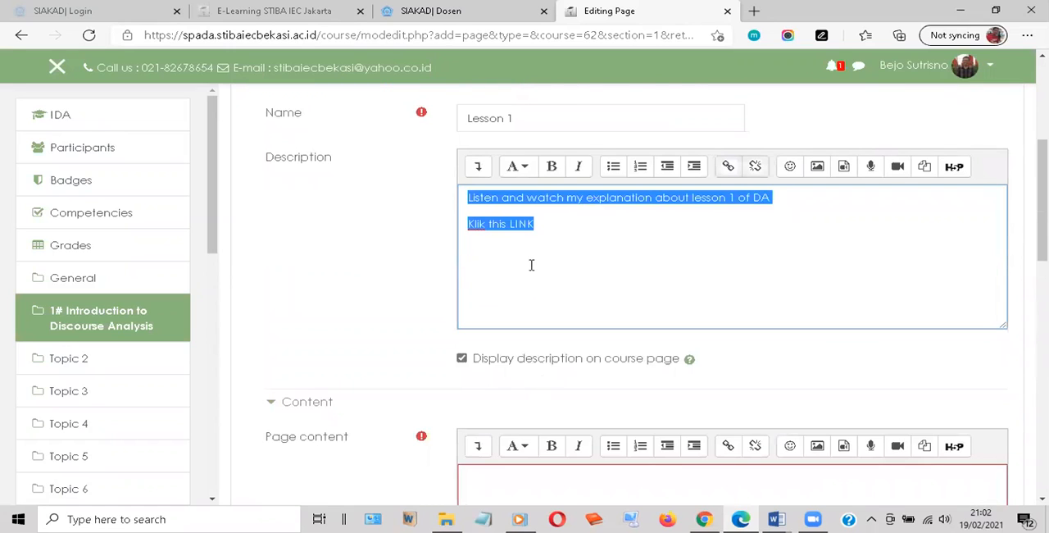
scroll(531, 265, "down", 4)
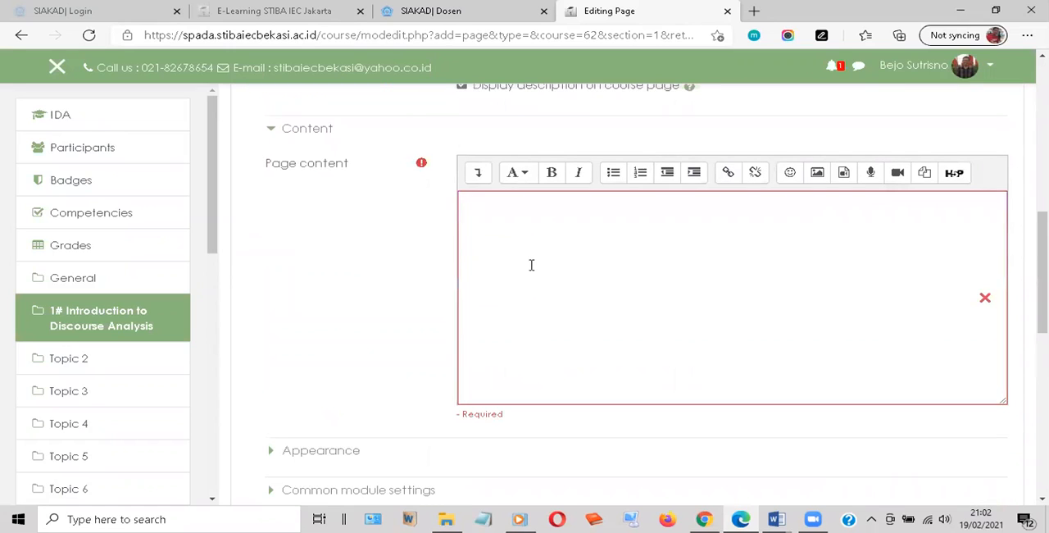
scroll(555, 339, "down", 4)
left_click(577, 327)
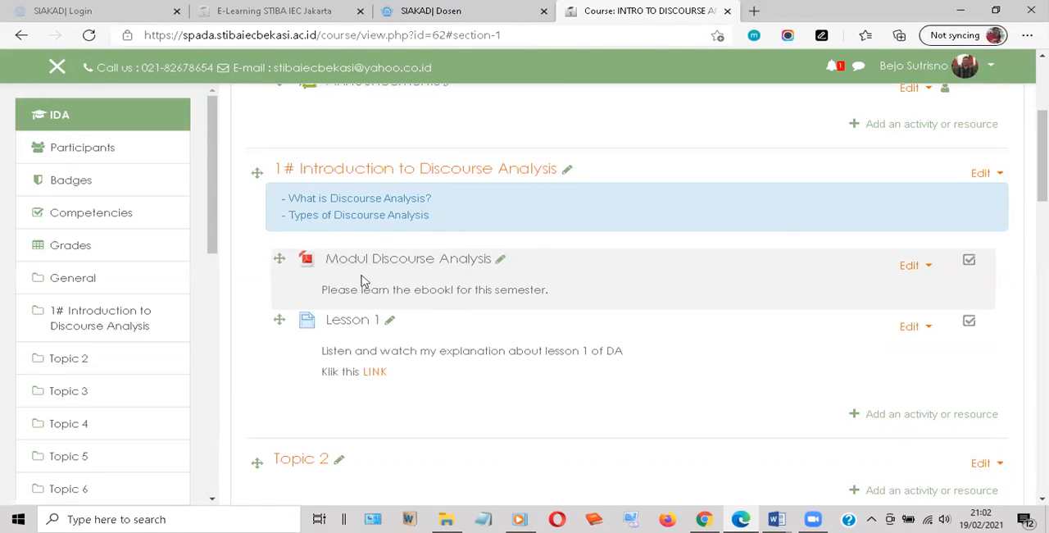
Go to the dashboard and open the lecturer attendance course "3 RABU", dismissing the translation offer
scroll(375, 311, "down", 2)
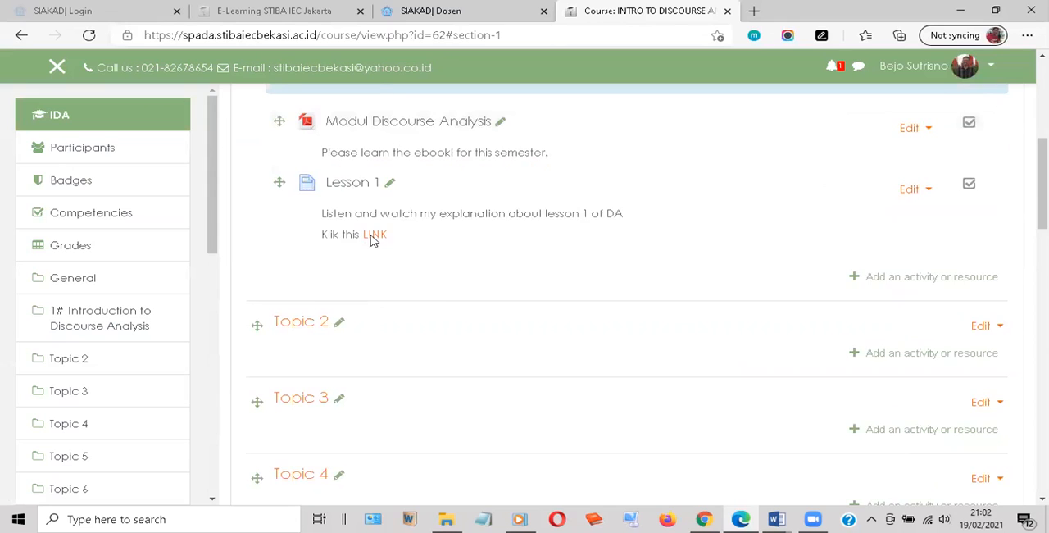
scroll(372, 237, "up", 5)
scroll(819, 70, "up", 1)
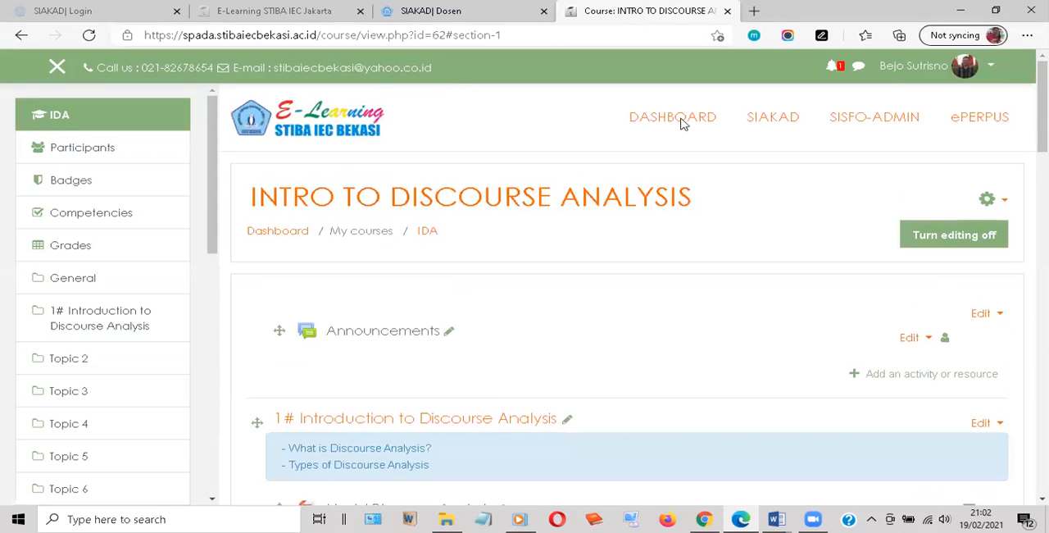
left_click(682, 125)
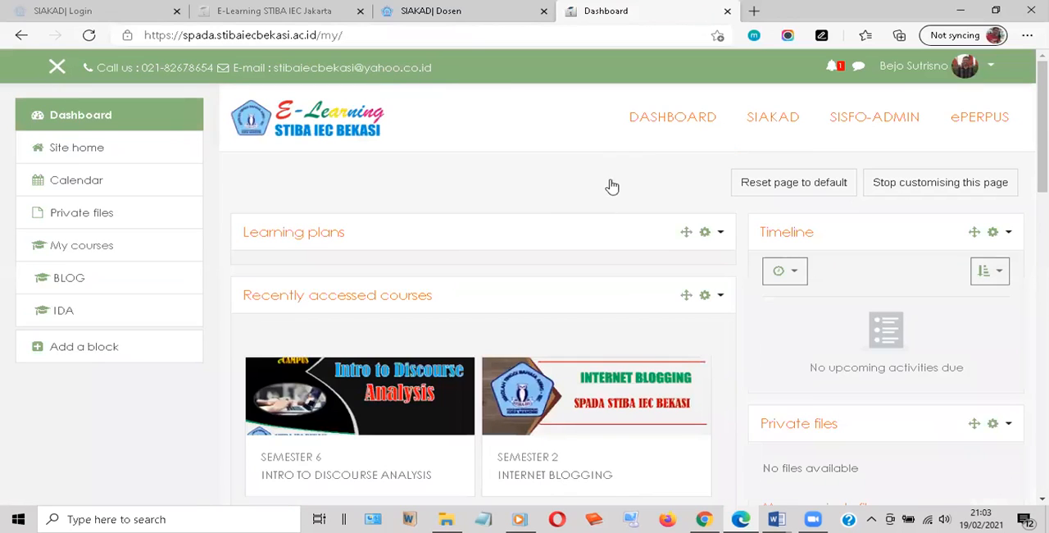
scroll(573, 213, "down", 3)
scroll(421, 255, "down", 2)
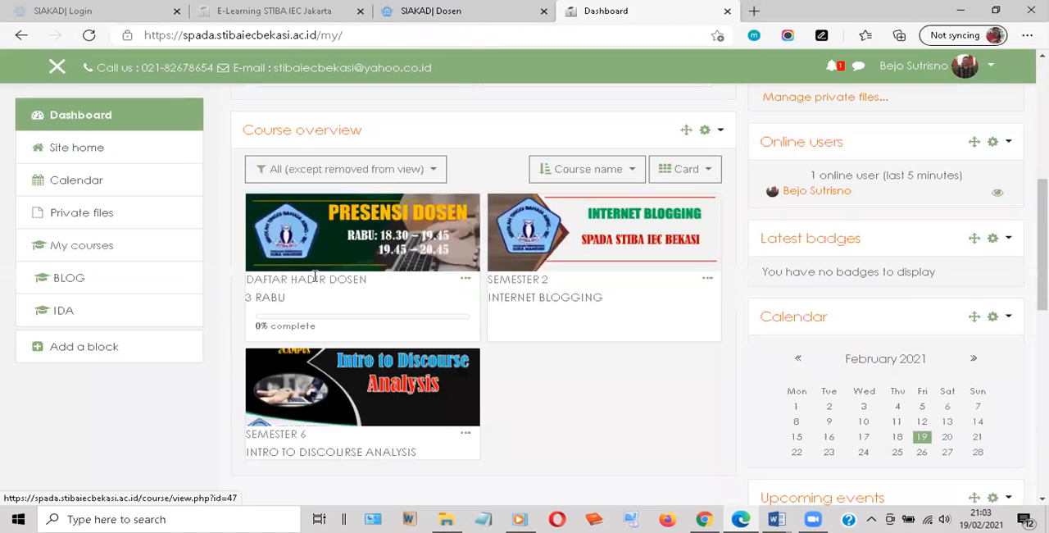
left_click(277, 300)
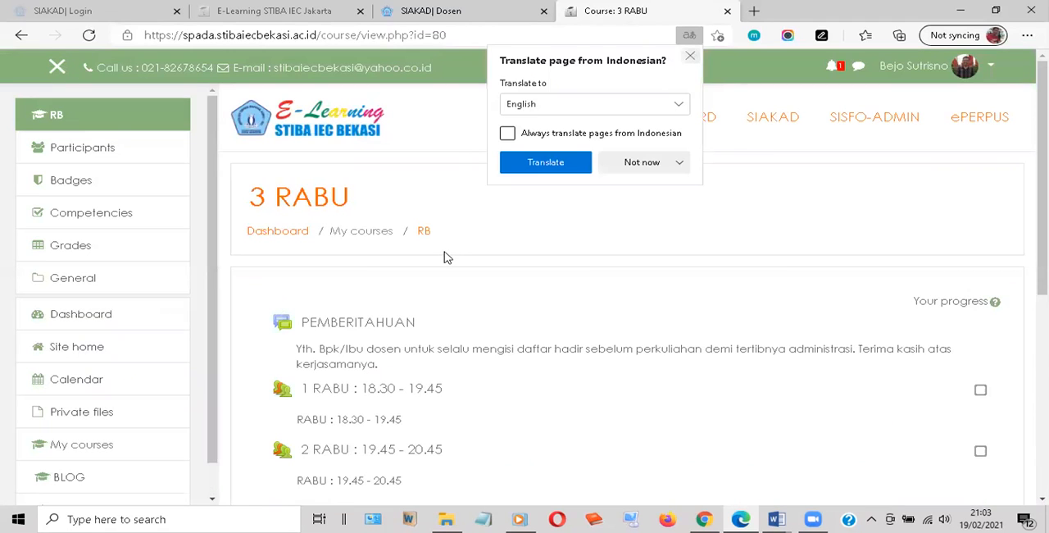
left_click(447, 257)
scroll(274, 324, "down", 1)
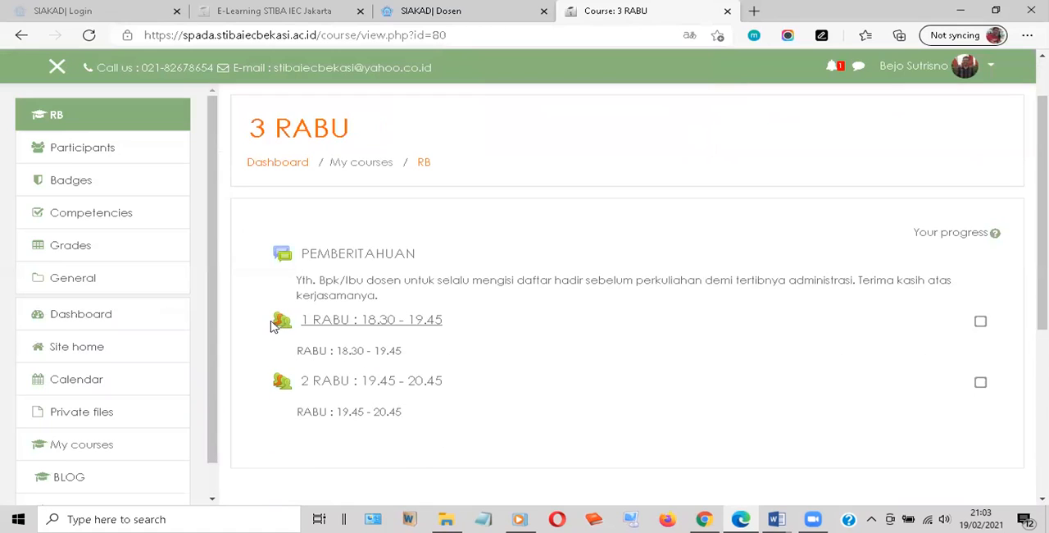
Open the attendance activity "1 RABU : 18.30 - 19.45" and review its February attendance report
left_click(327, 328)
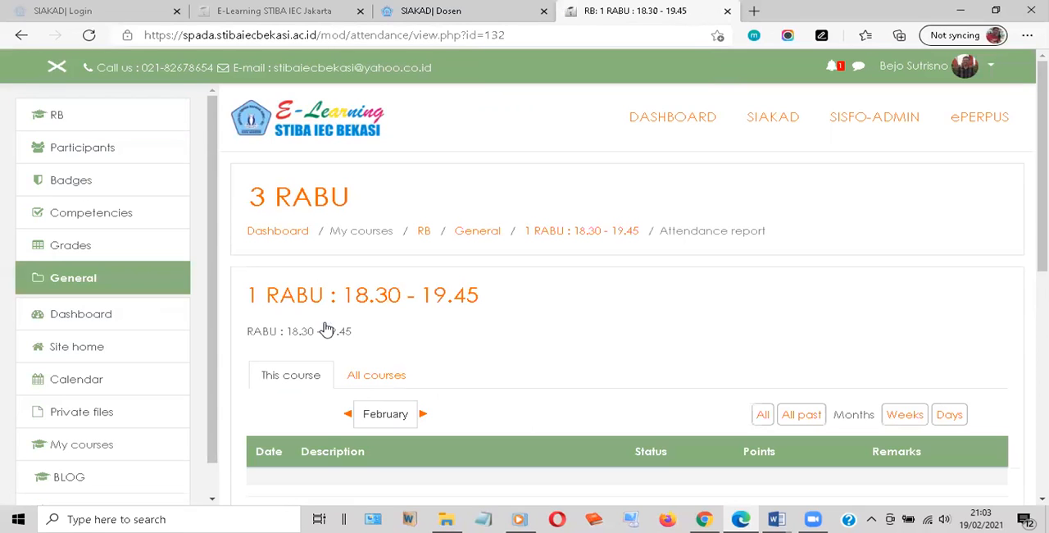
scroll(377, 332, "down", 2)
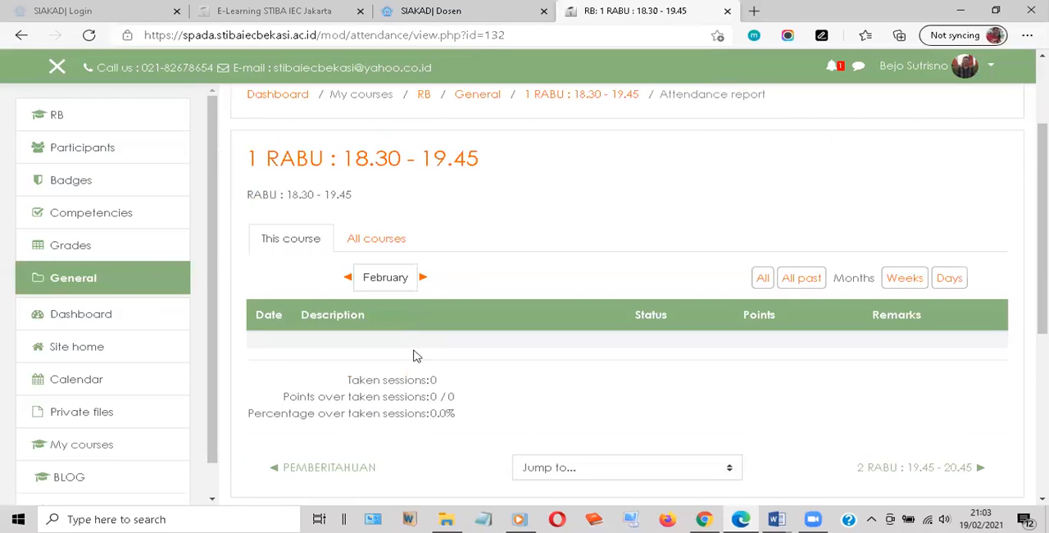
scroll(459, 279, "down", 1)
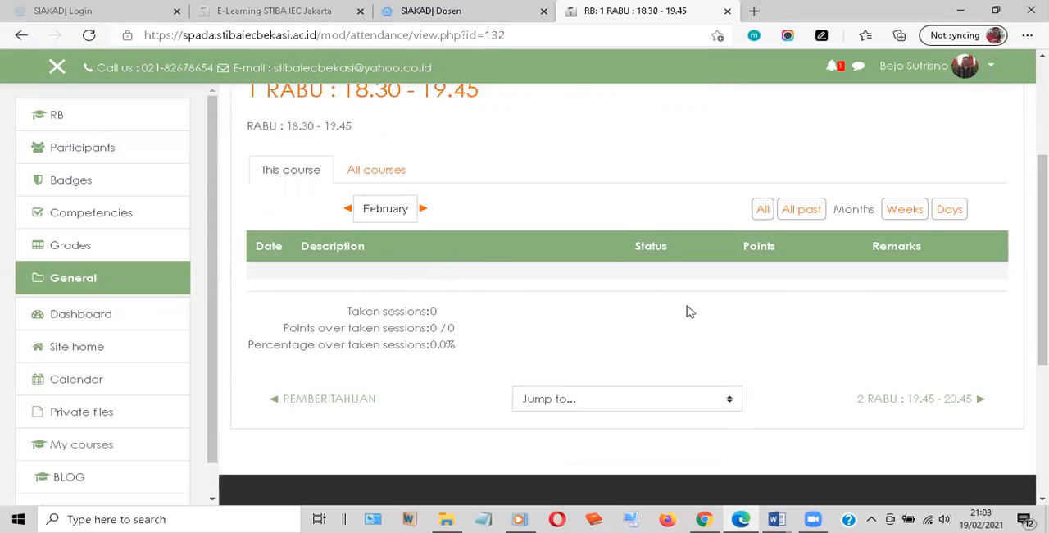
scroll(623, 319, "up", 1)
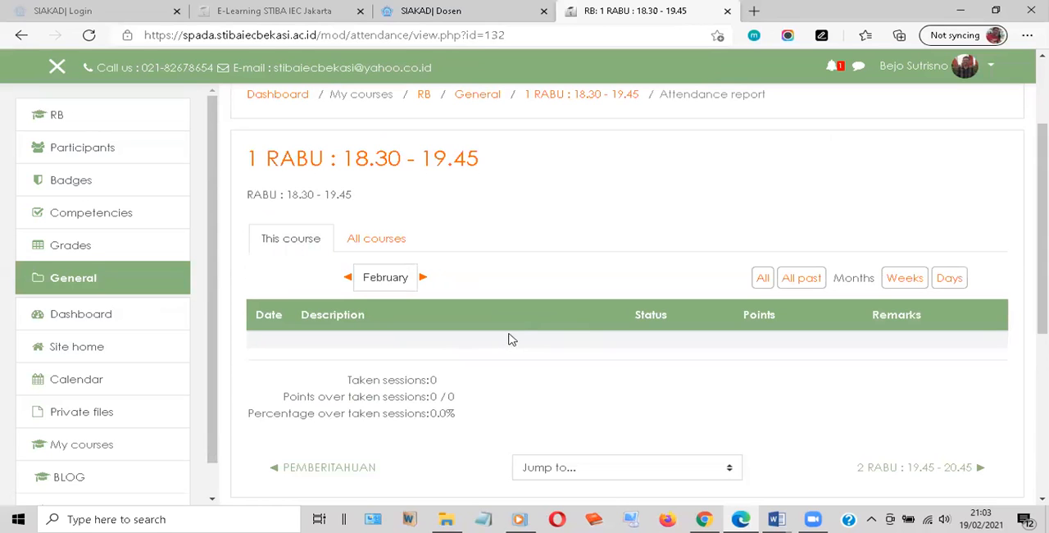
Return to the dashboard and look over the recently accessed courses and the course overview
scroll(273, 238, "up", 2)
left_click(273, 238)
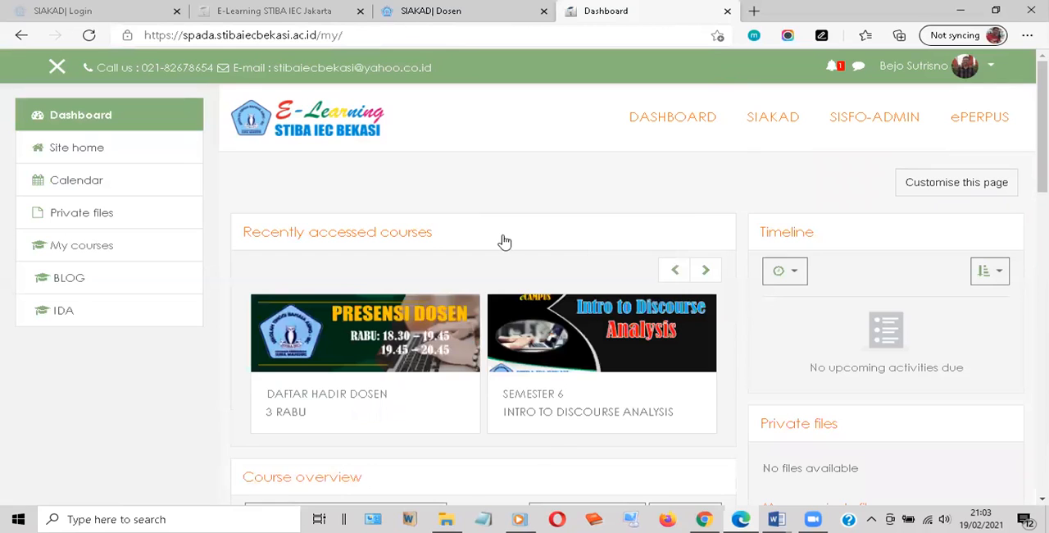
scroll(382, 257, "down", 2)
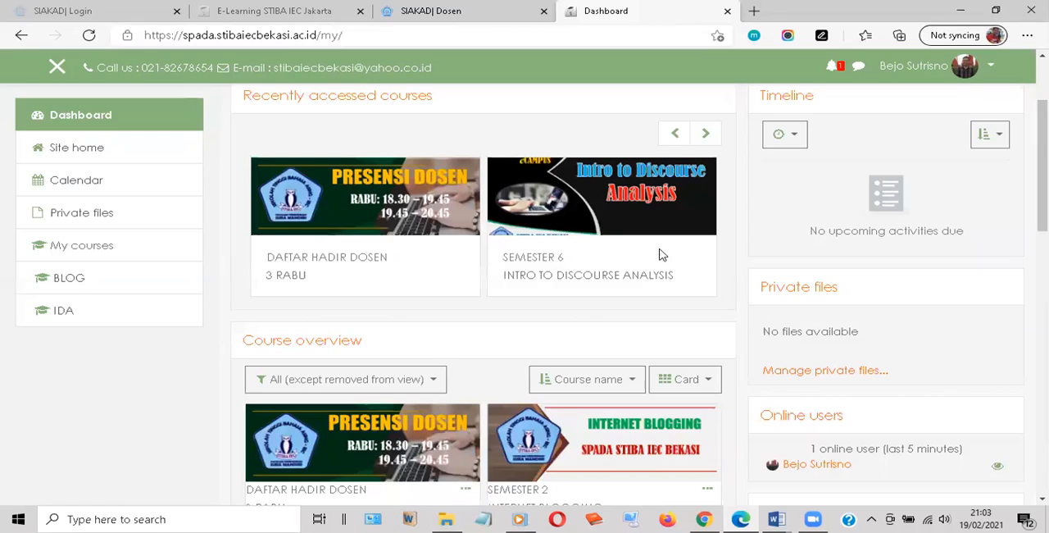
scroll(662, 244, "up", 1)
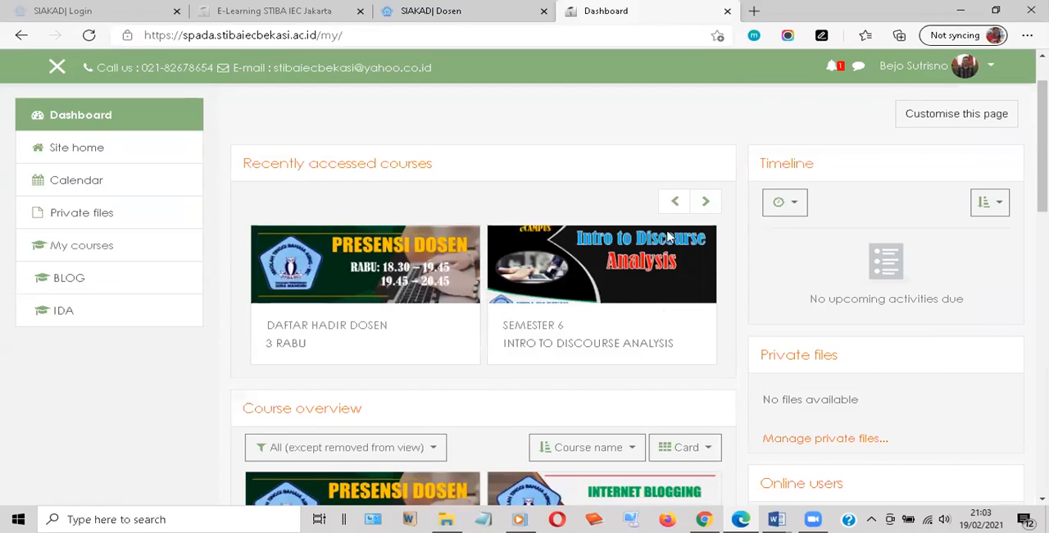
scroll(668, 237, "up", 1)
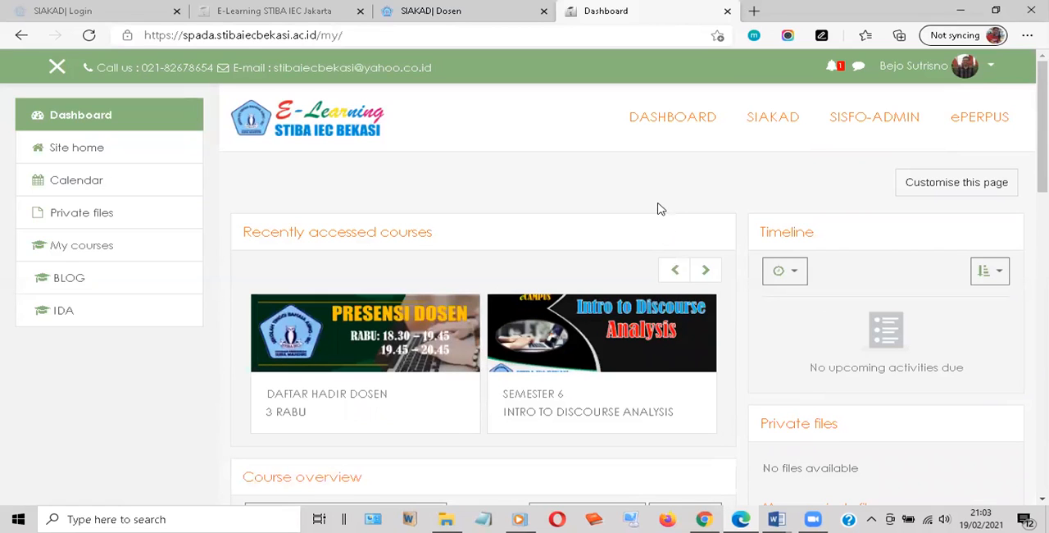